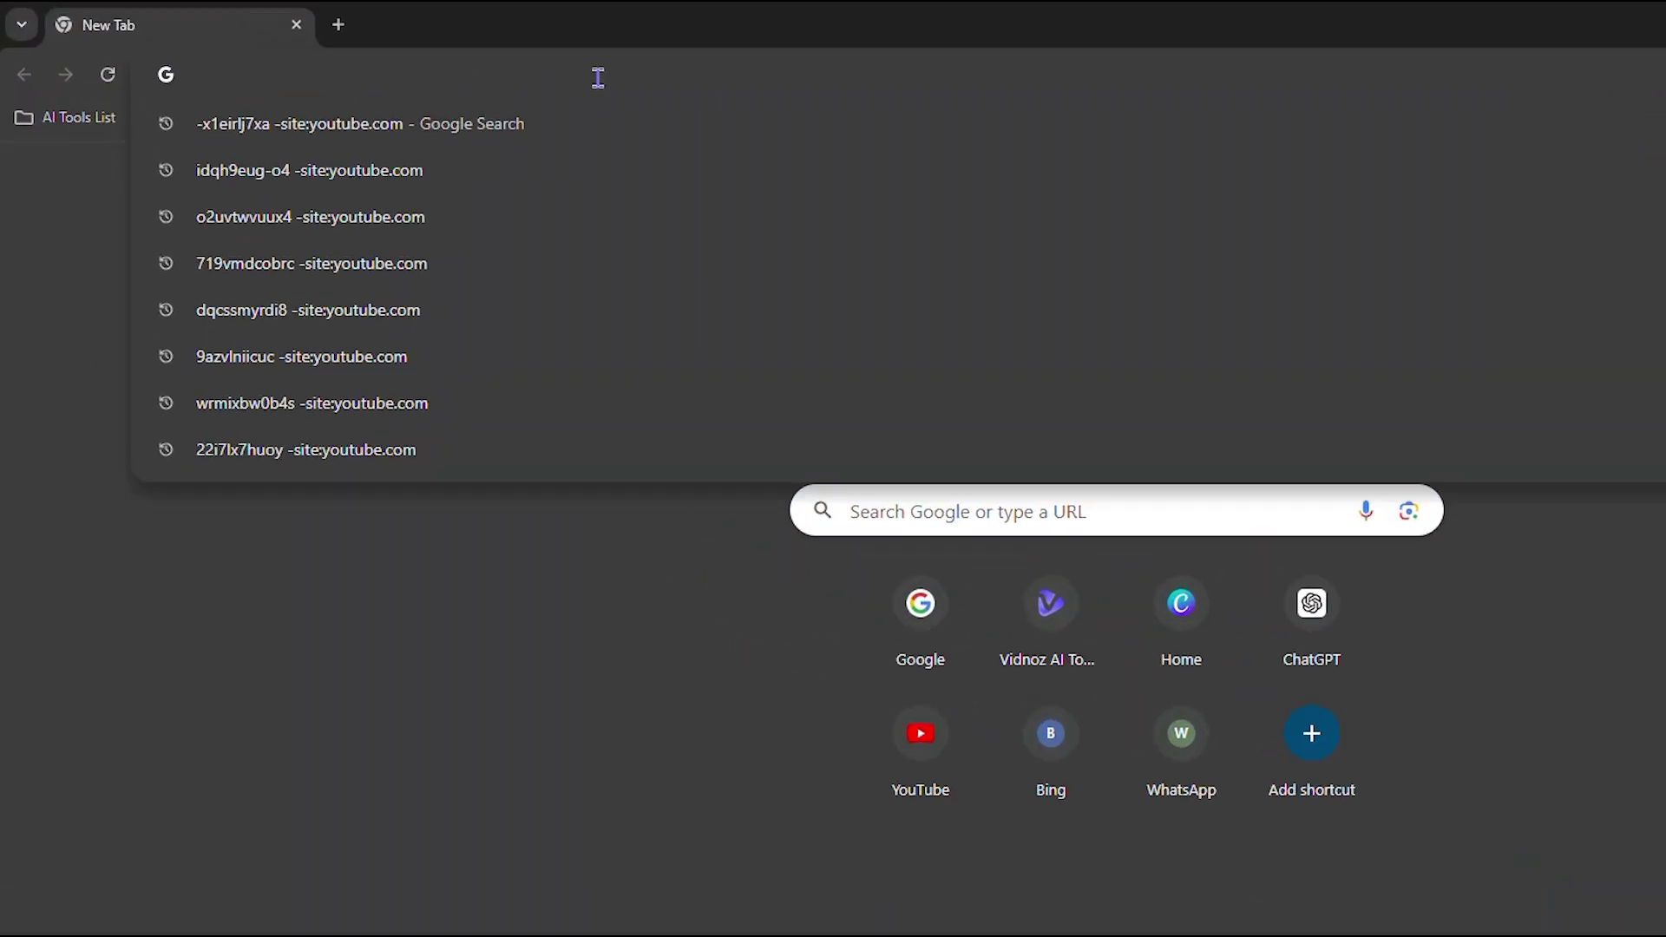
Step: Load amazon.de and go to its sign-in page via Account & Lists
type("amazon.de")
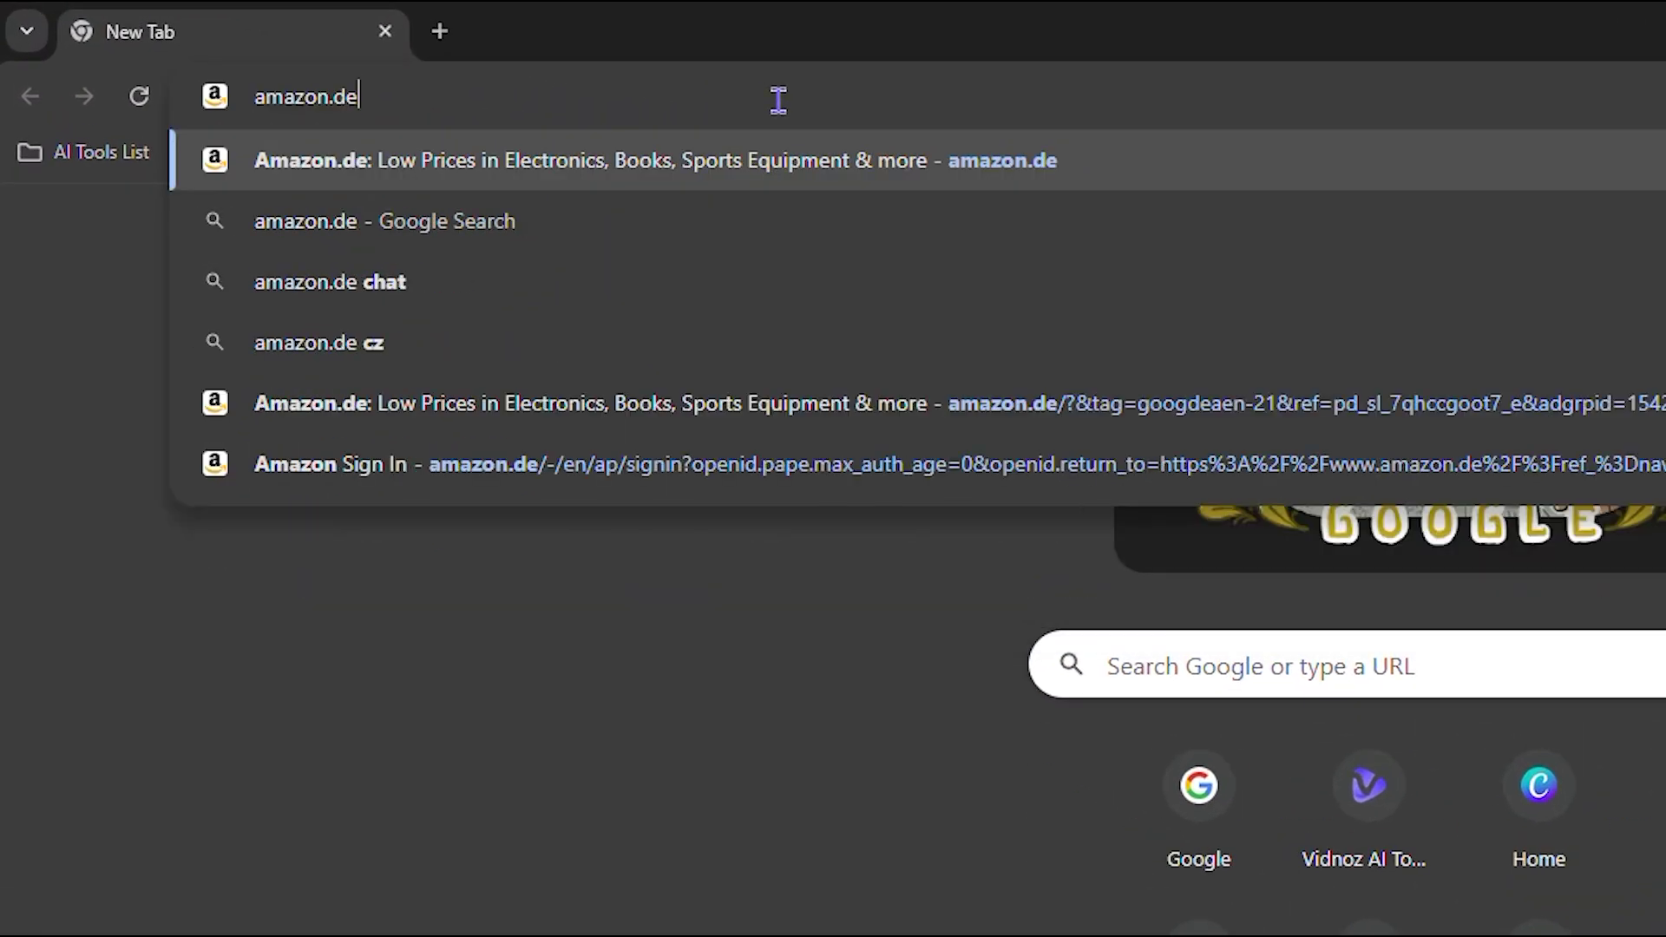
key("Return")
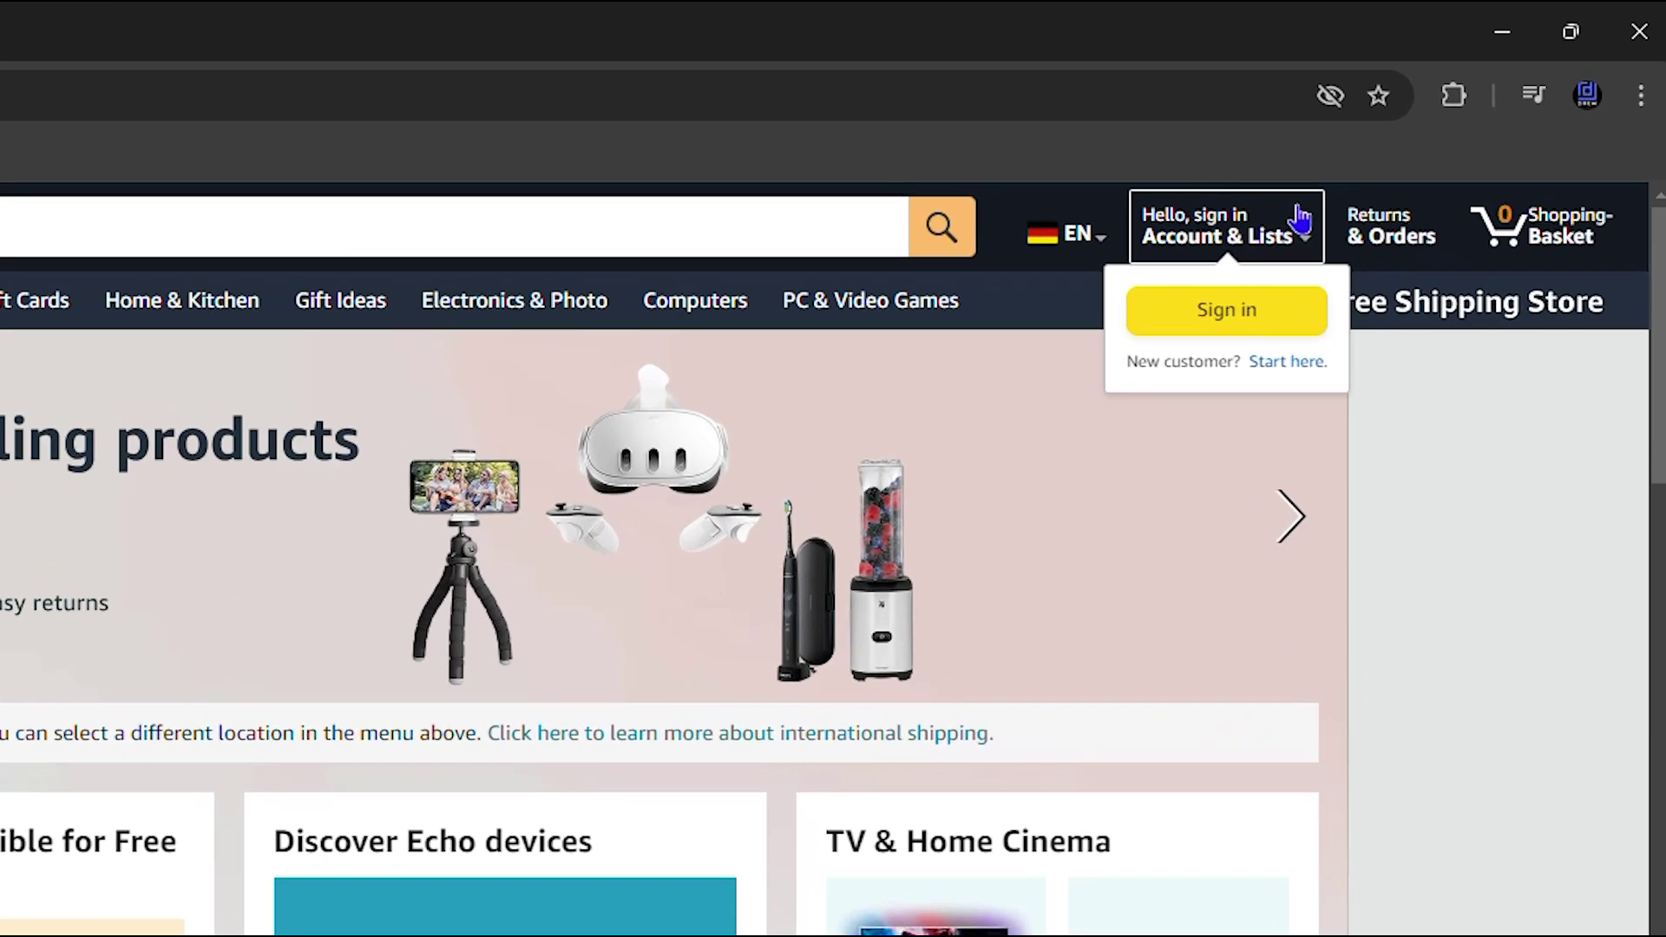
mouse_move(1366, 158)
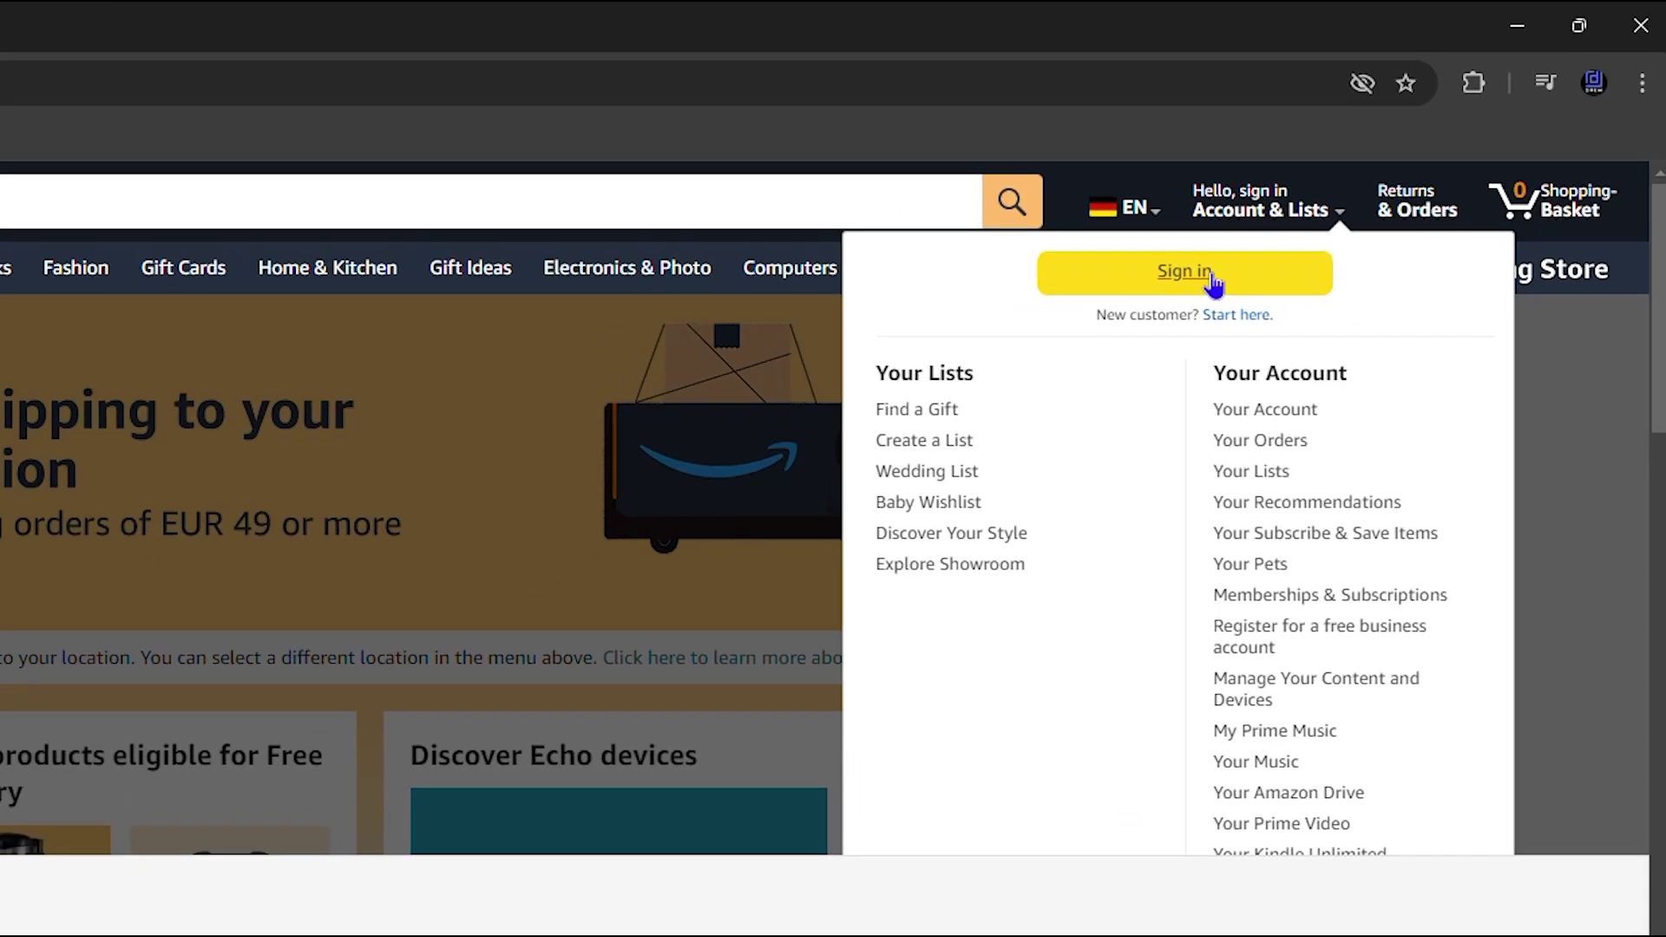
left_click(1185, 304)
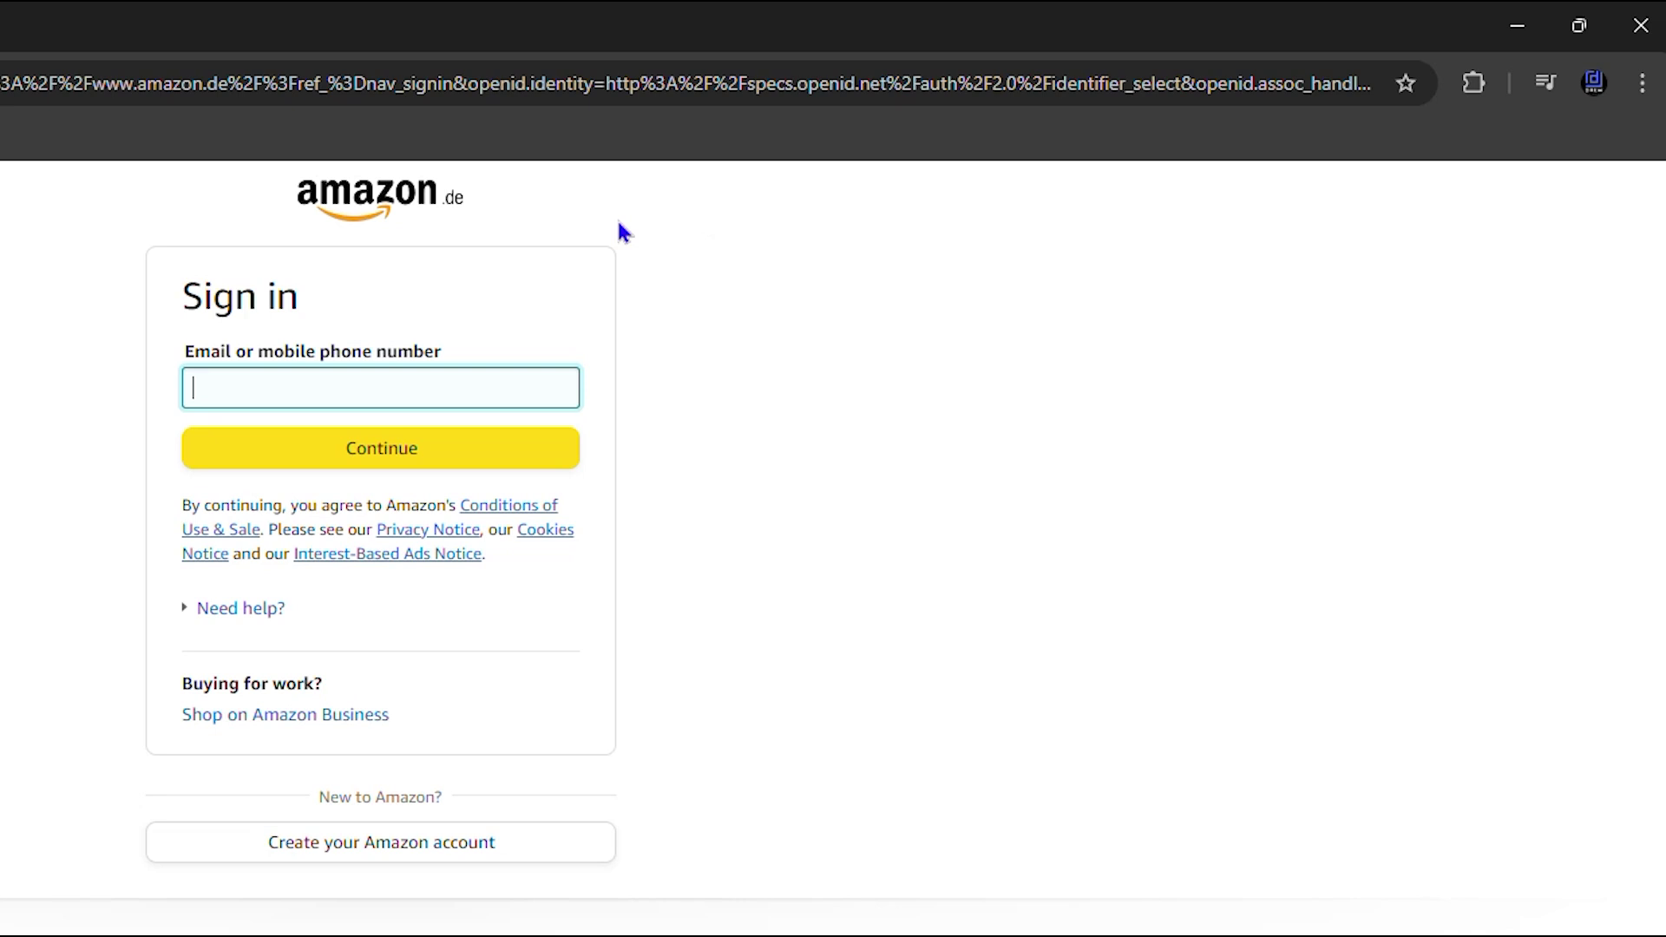
Step: Dismiss the passkey suggestion and submit the account's e-mail address
left_click(1515, 398)
left_click(608, 249)
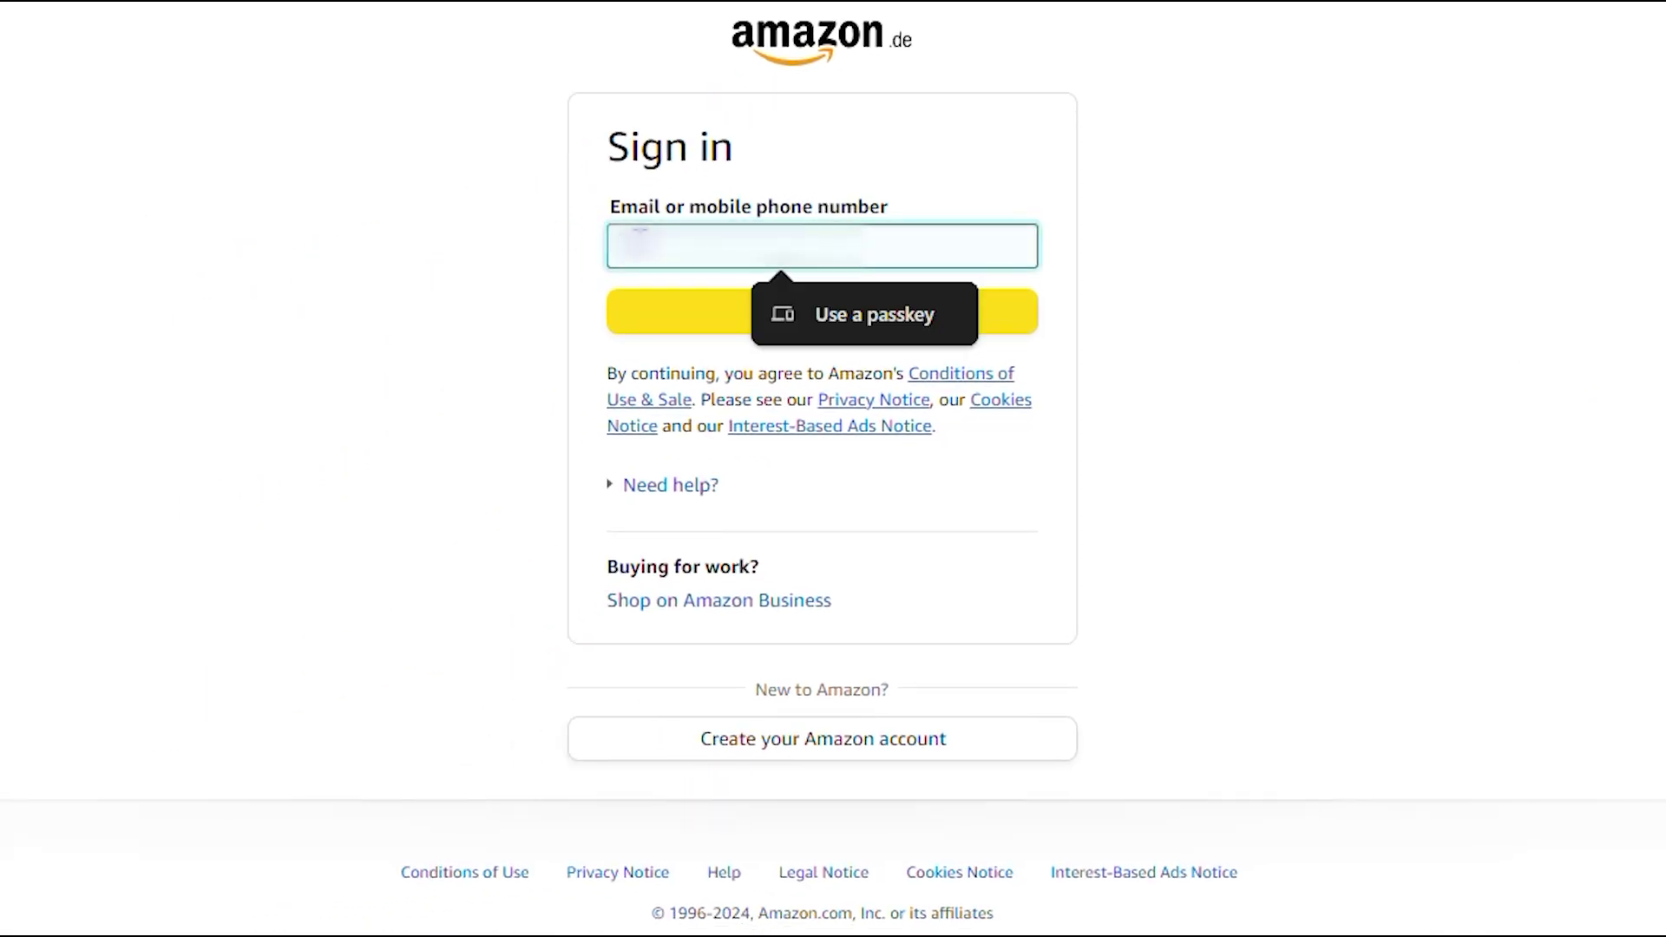
key("ctrl+v")
left_click(803, 323)
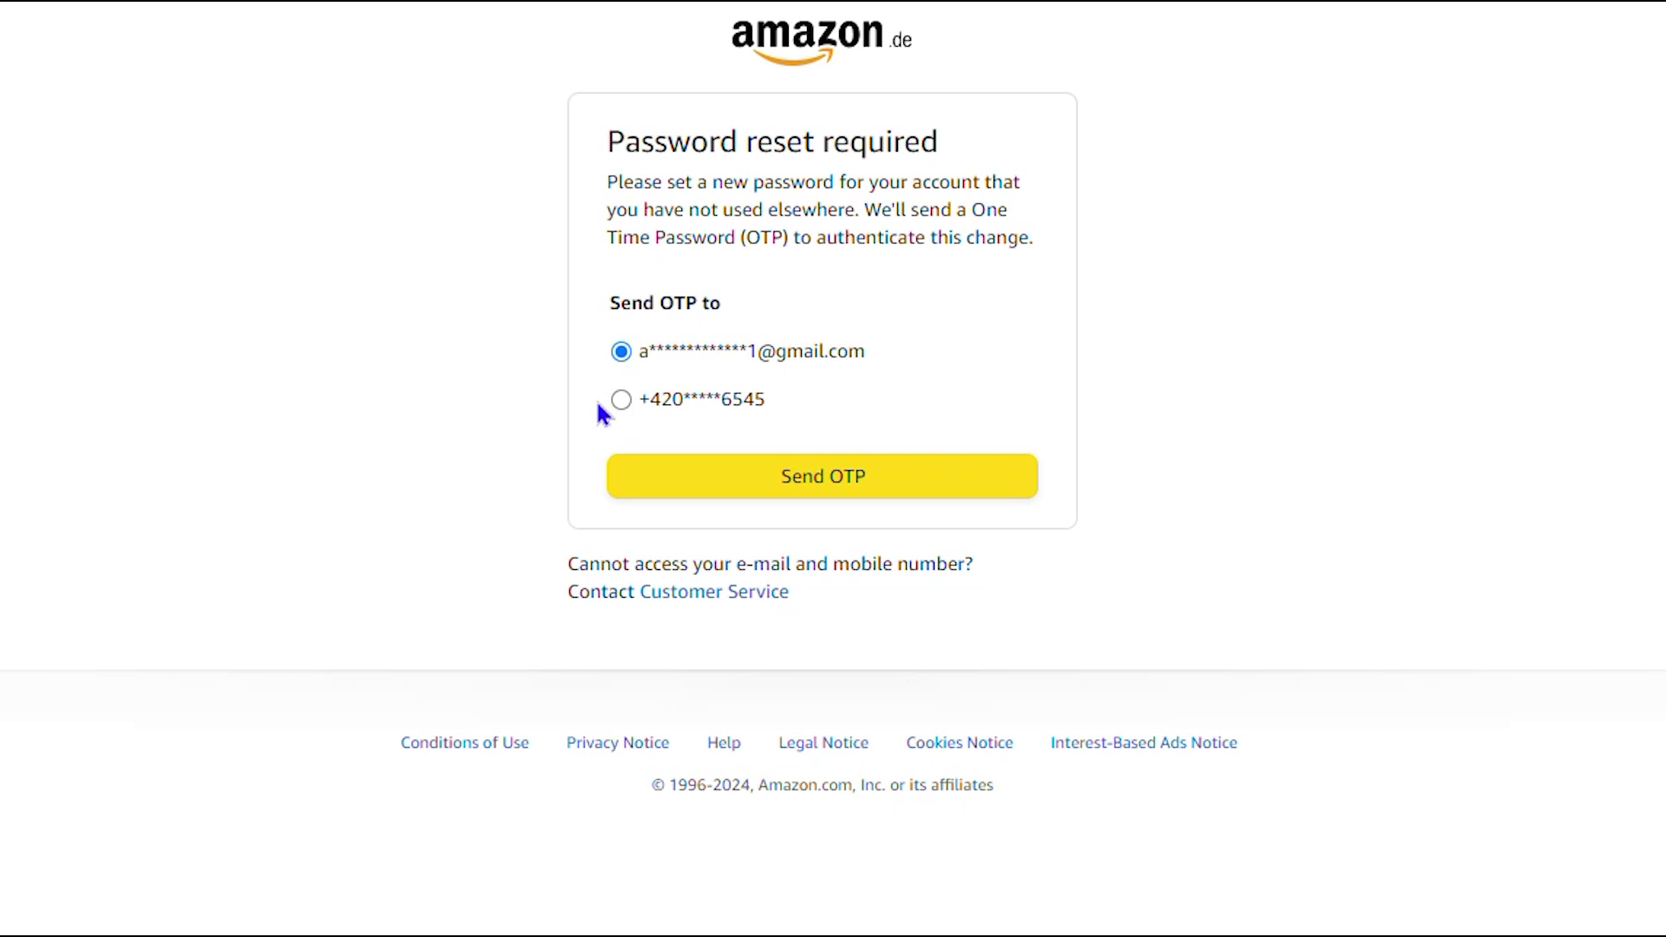
Step: Verify the account with a one-time code sent to the phone number
left_click(620, 400)
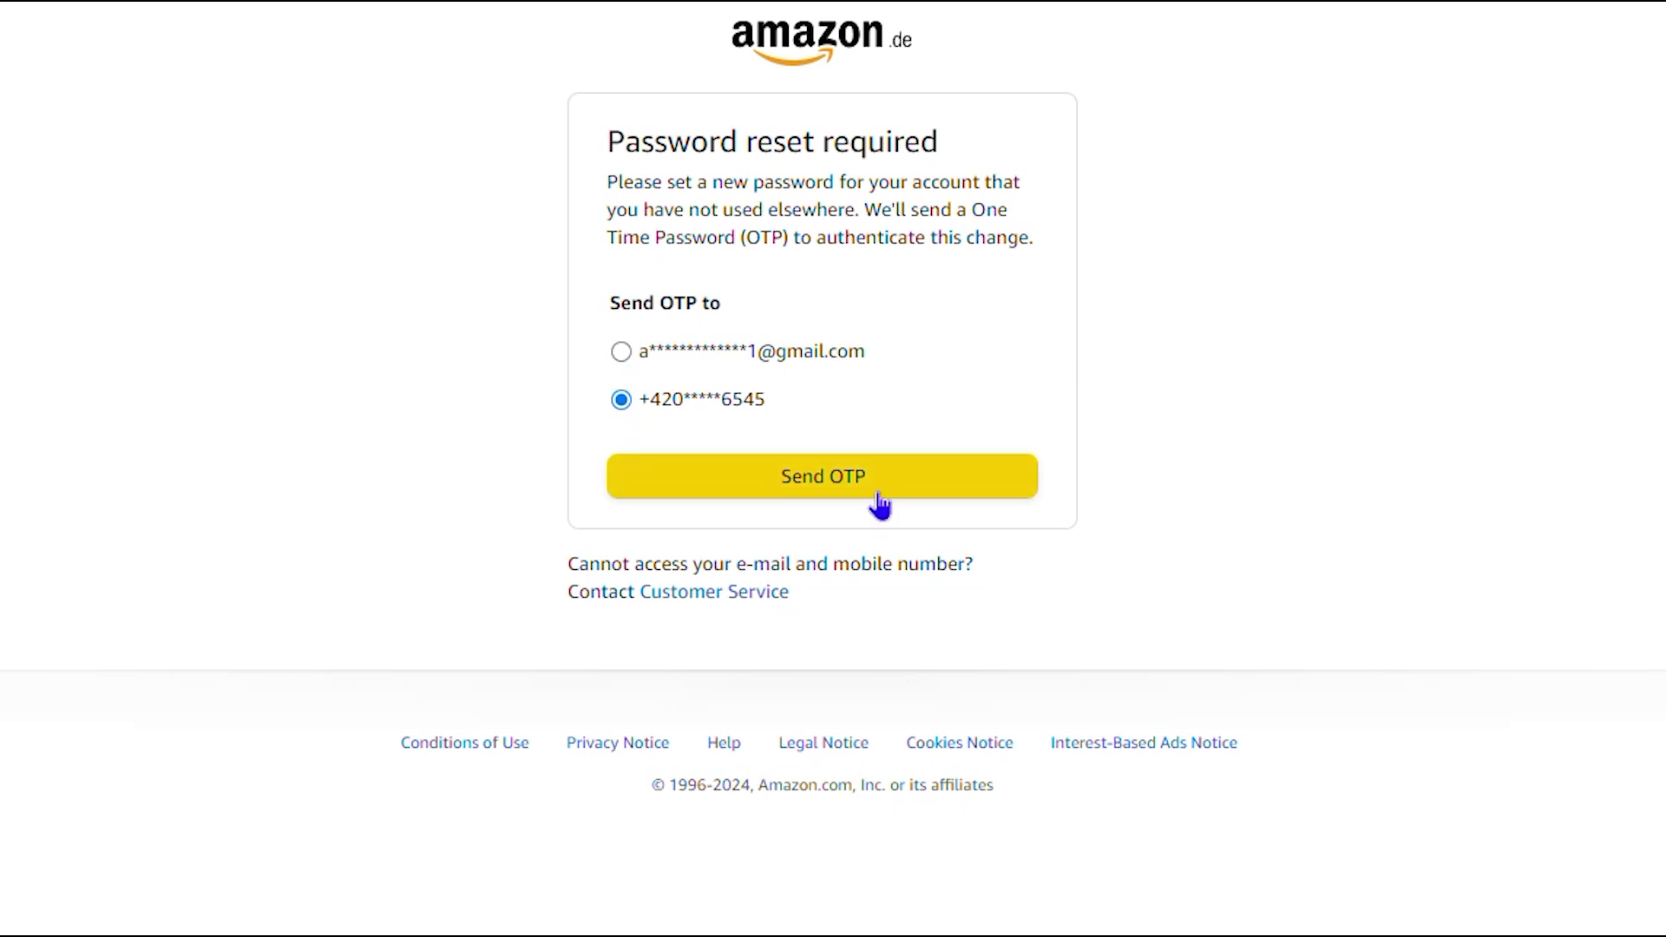
left_click(866, 492)
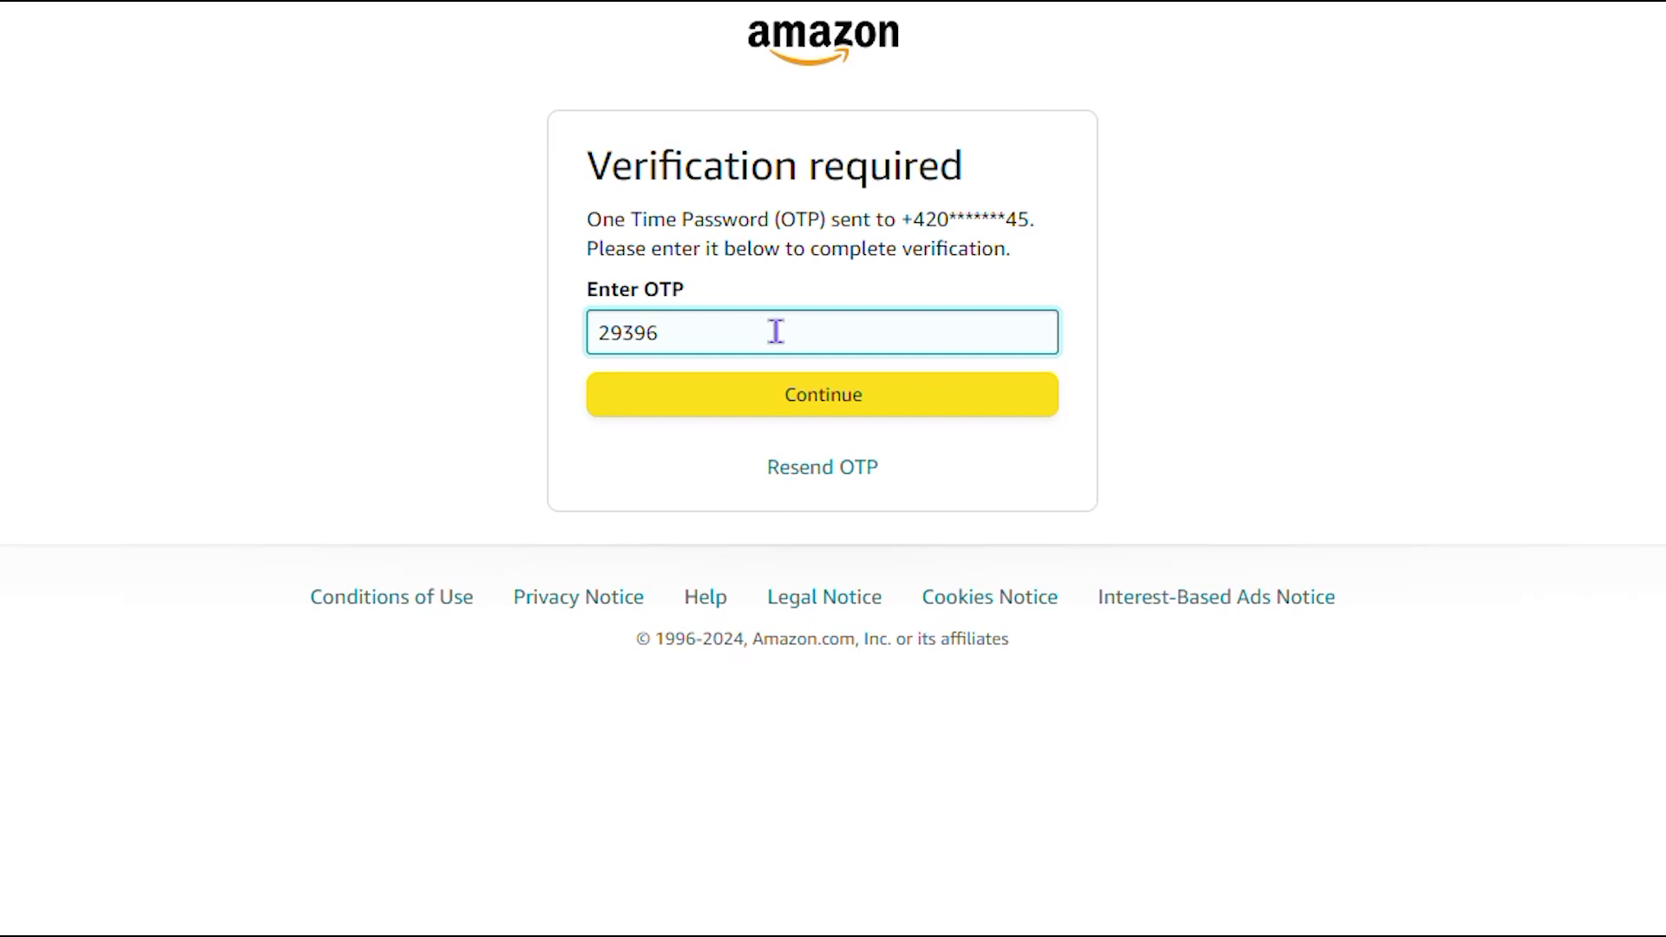
left_click(829, 397)
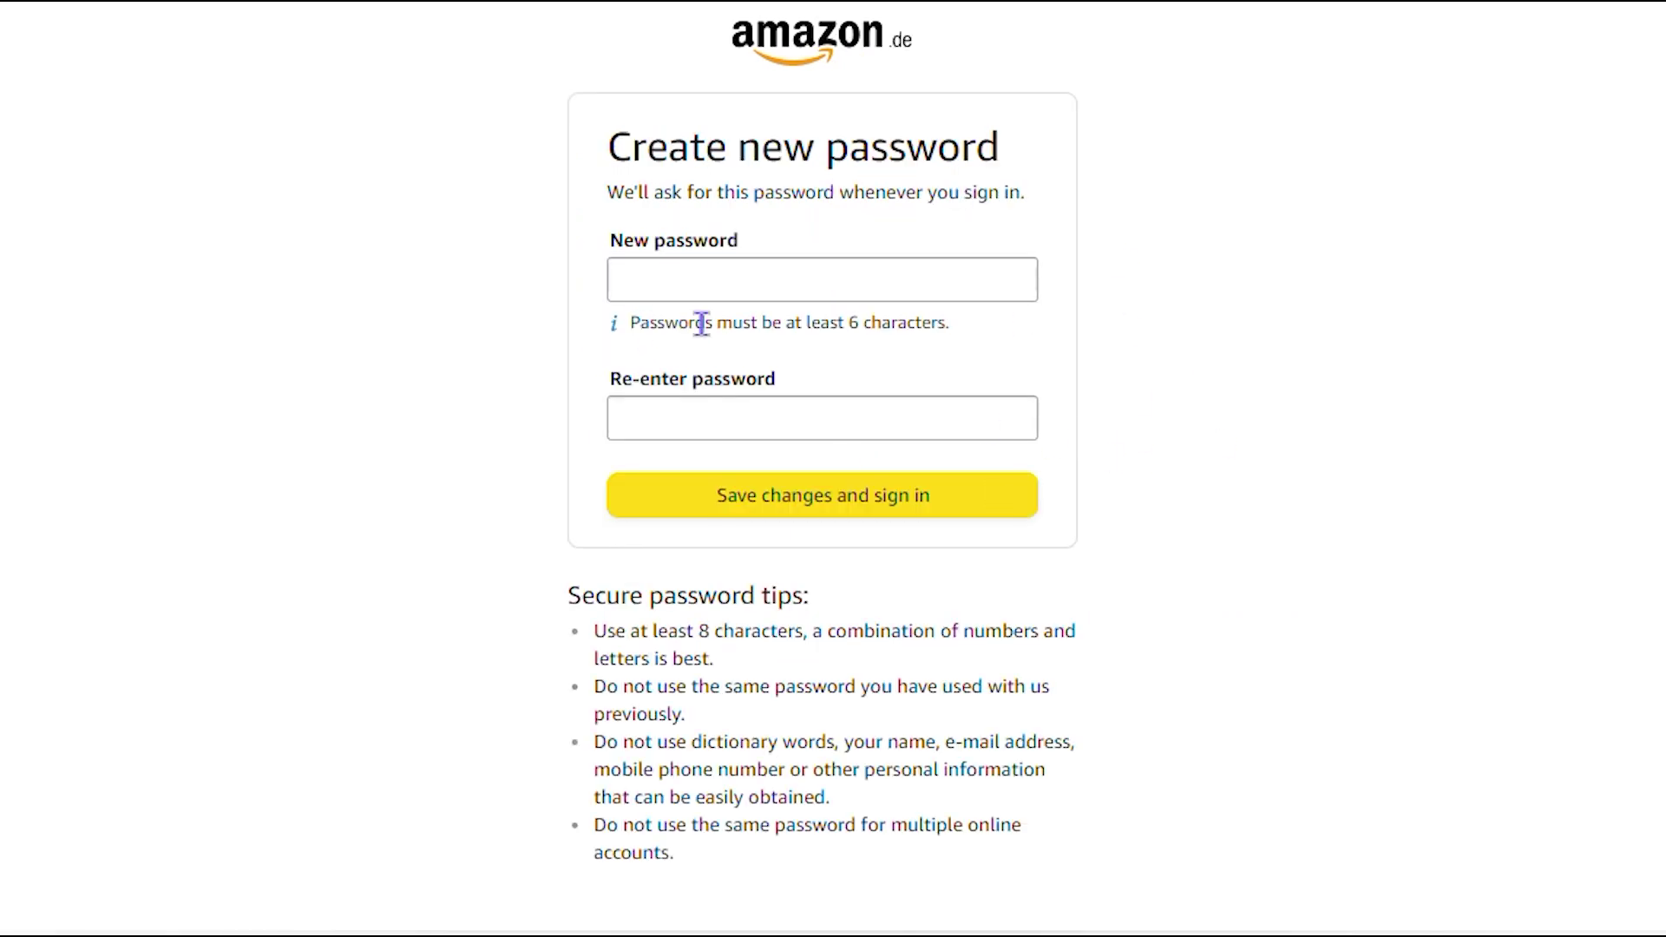
Step: Enter and confirm a new account password, then save it and sign in
left_click(746, 270)
type("*************")
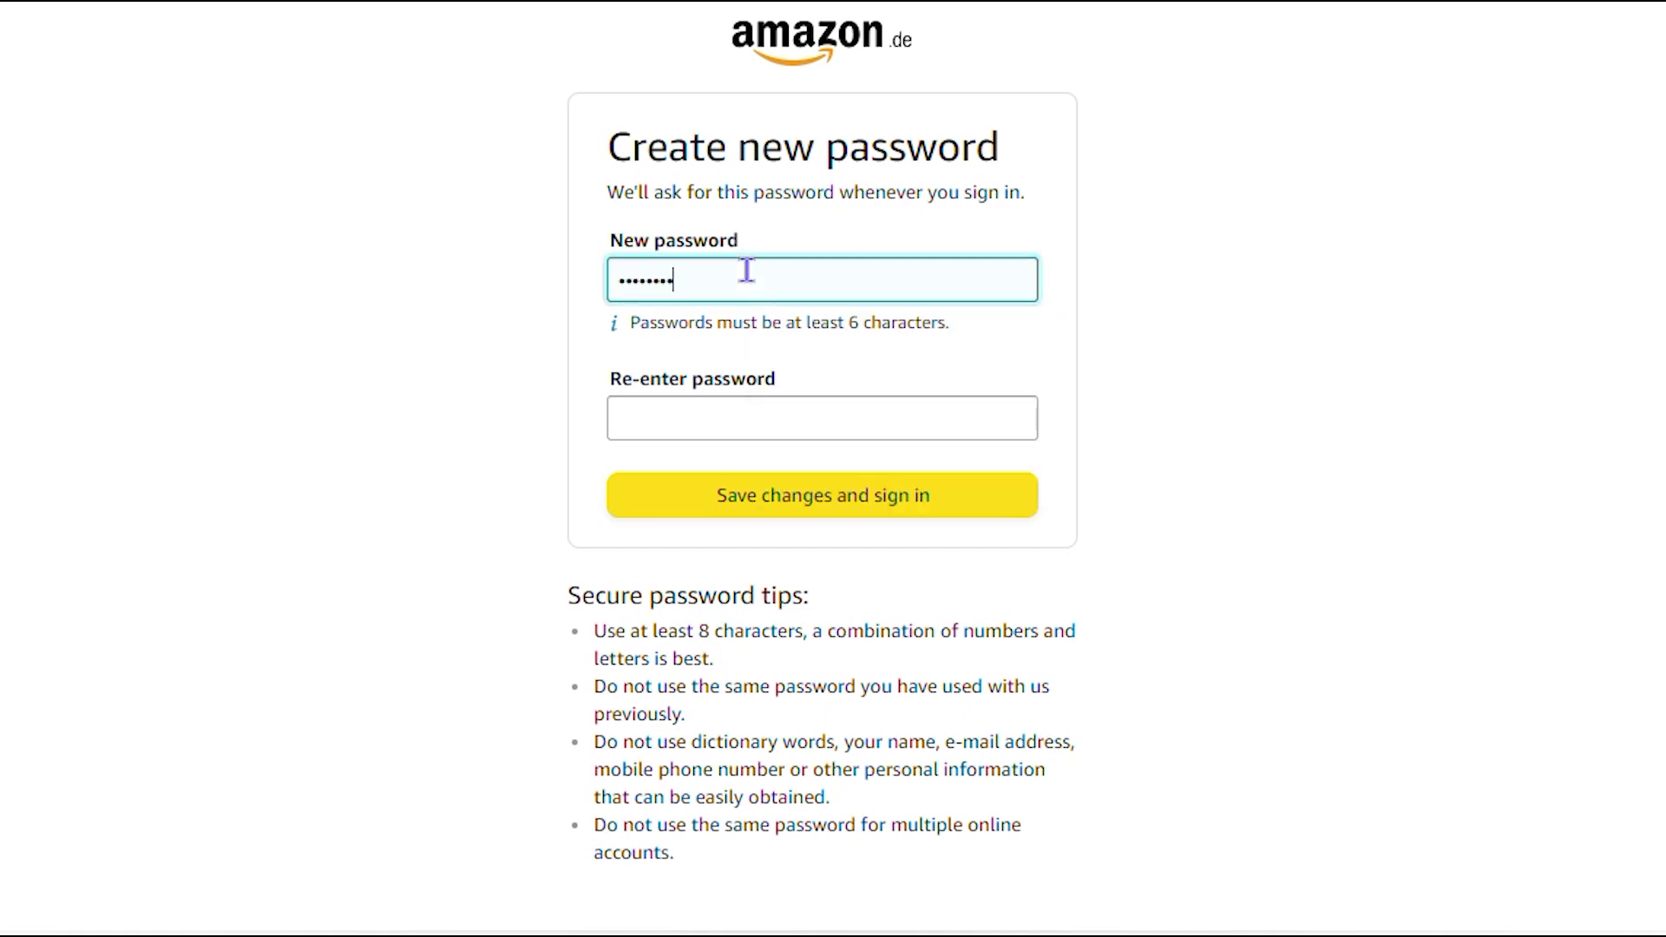
left_click(775, 427)
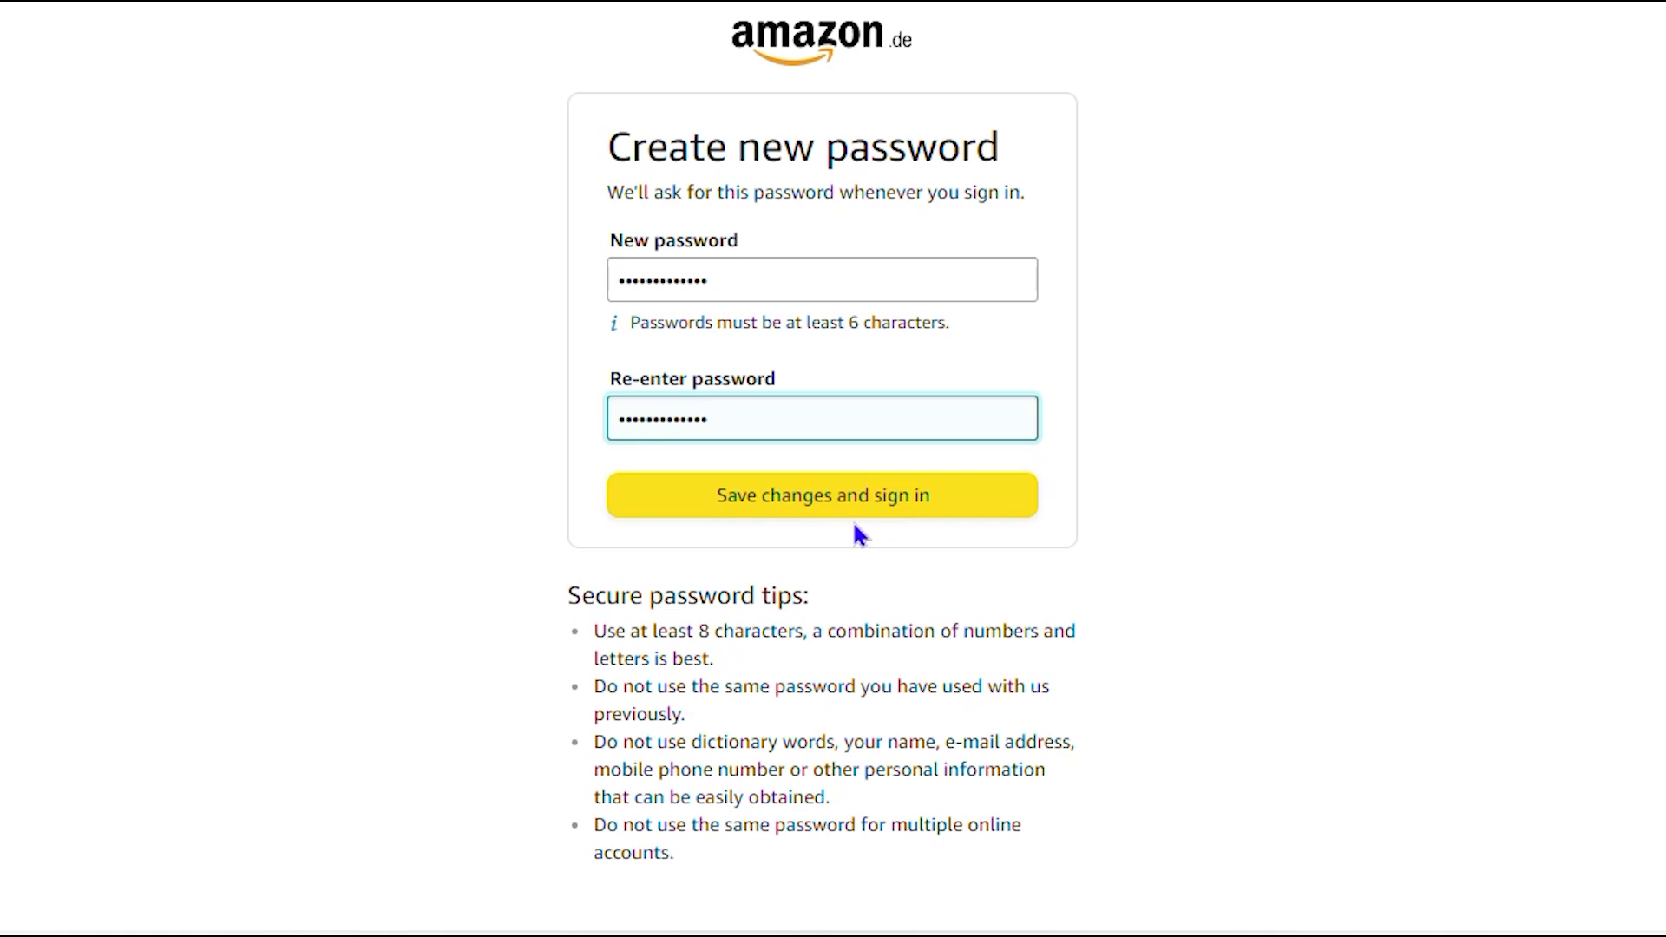
left_click(874, 512)
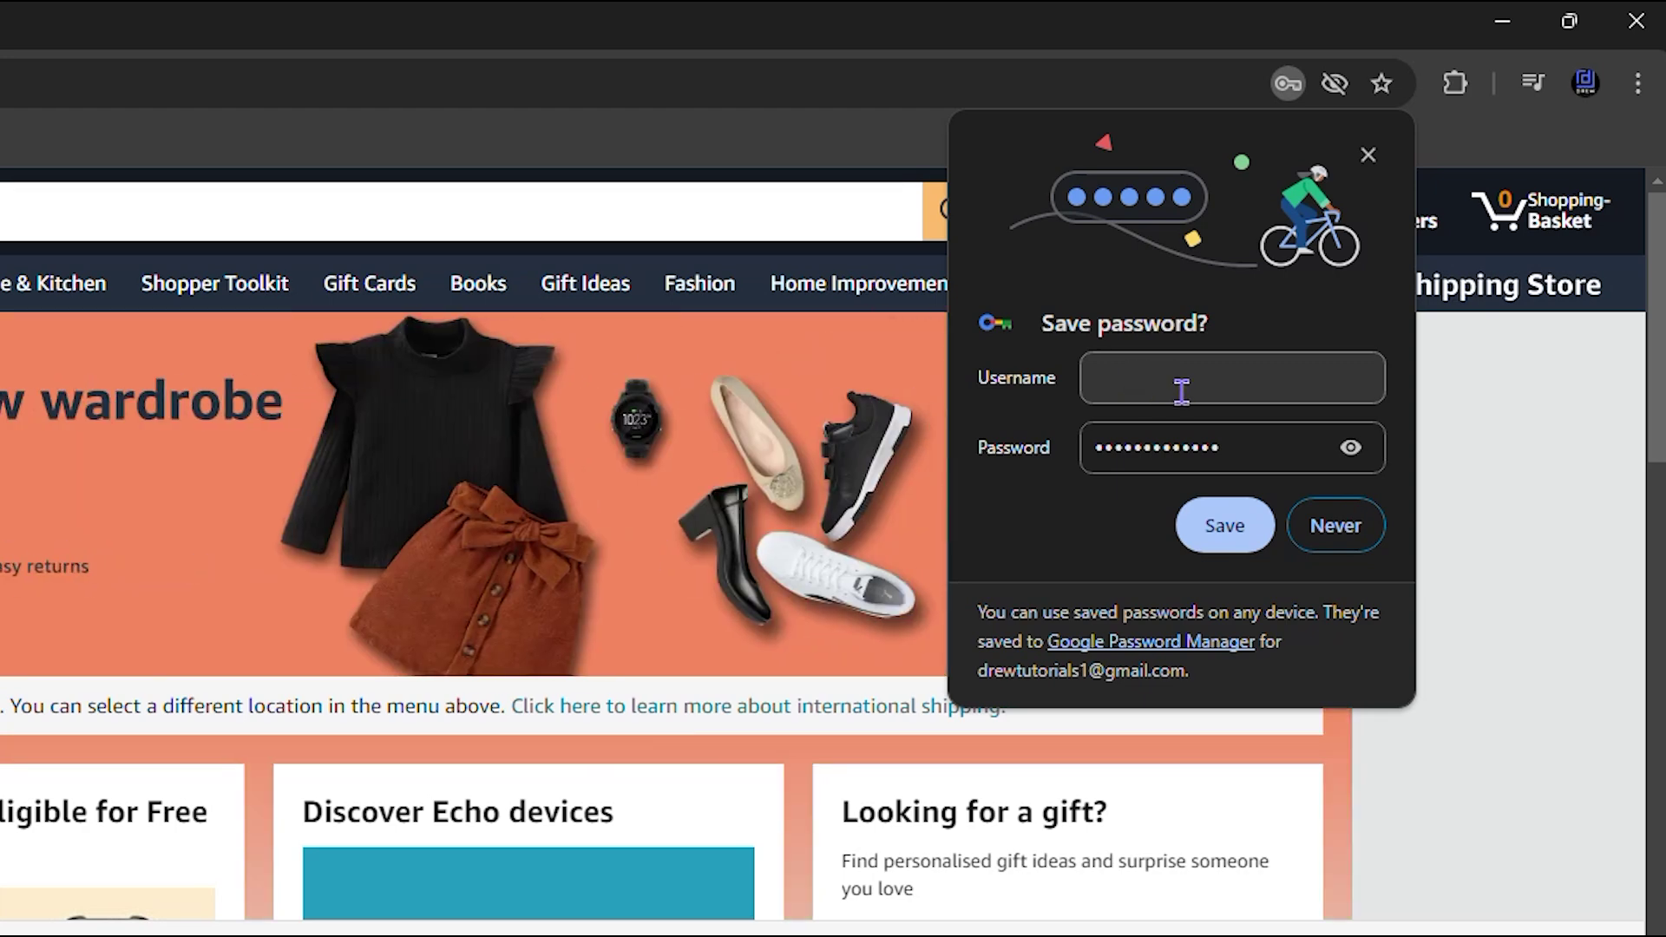
Step: Paste the username into Chrome's Save password prompt, save the login, and decline the phone offer
left_click(1172, 392)
key("ctrl+v")
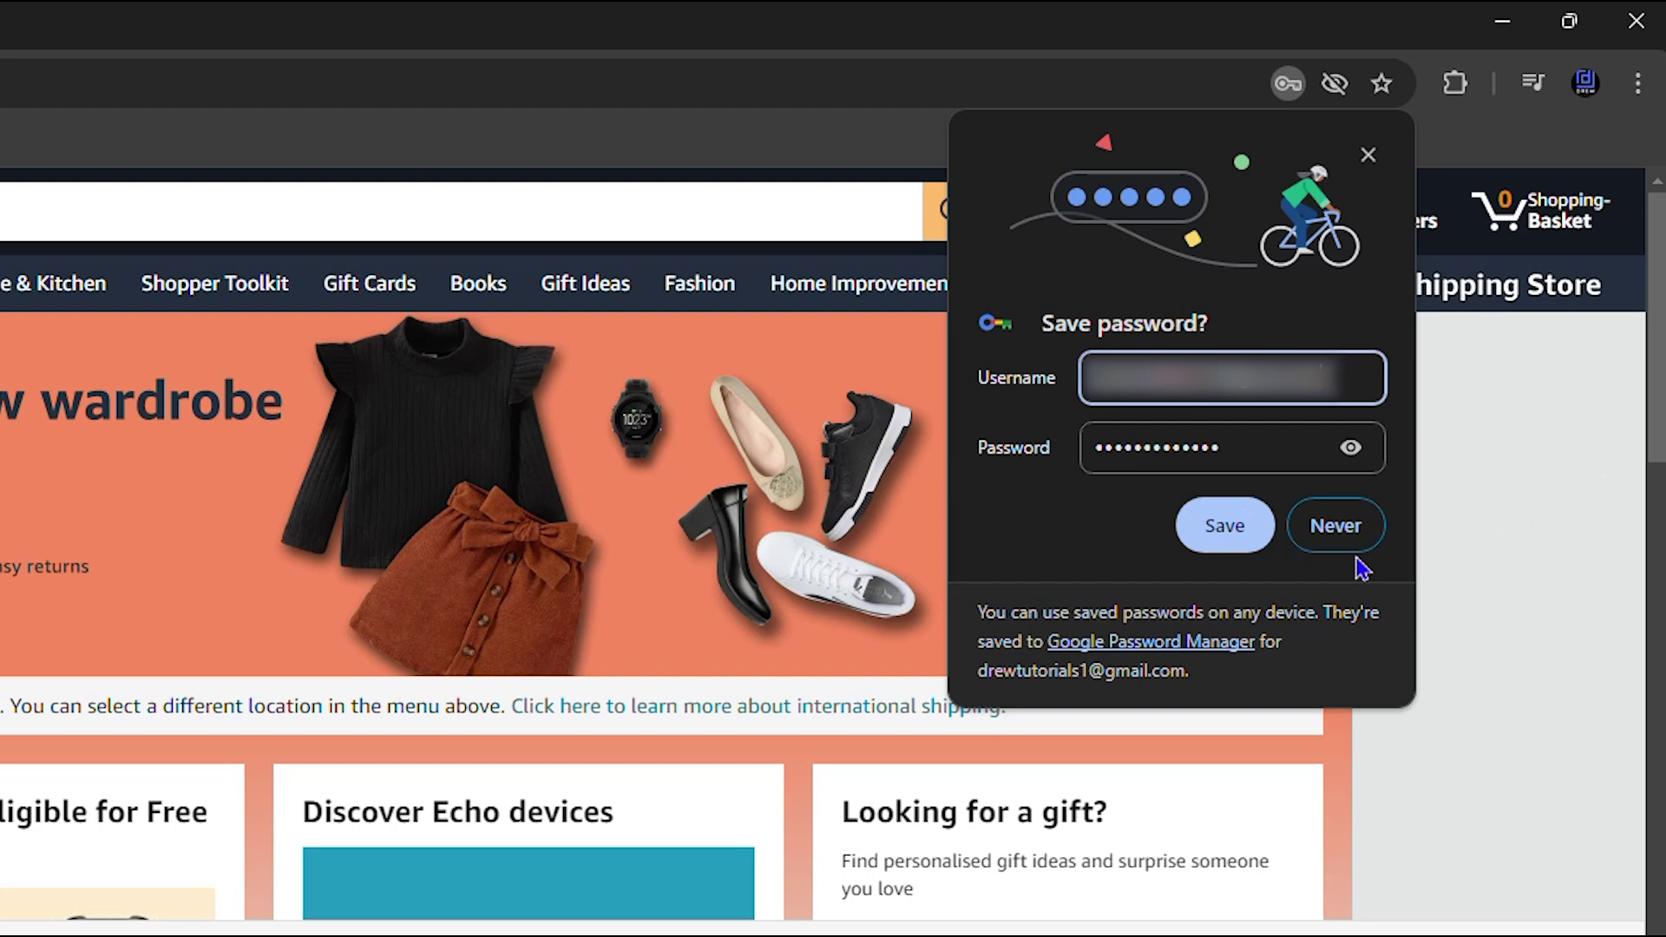
left_click(1222, 531)
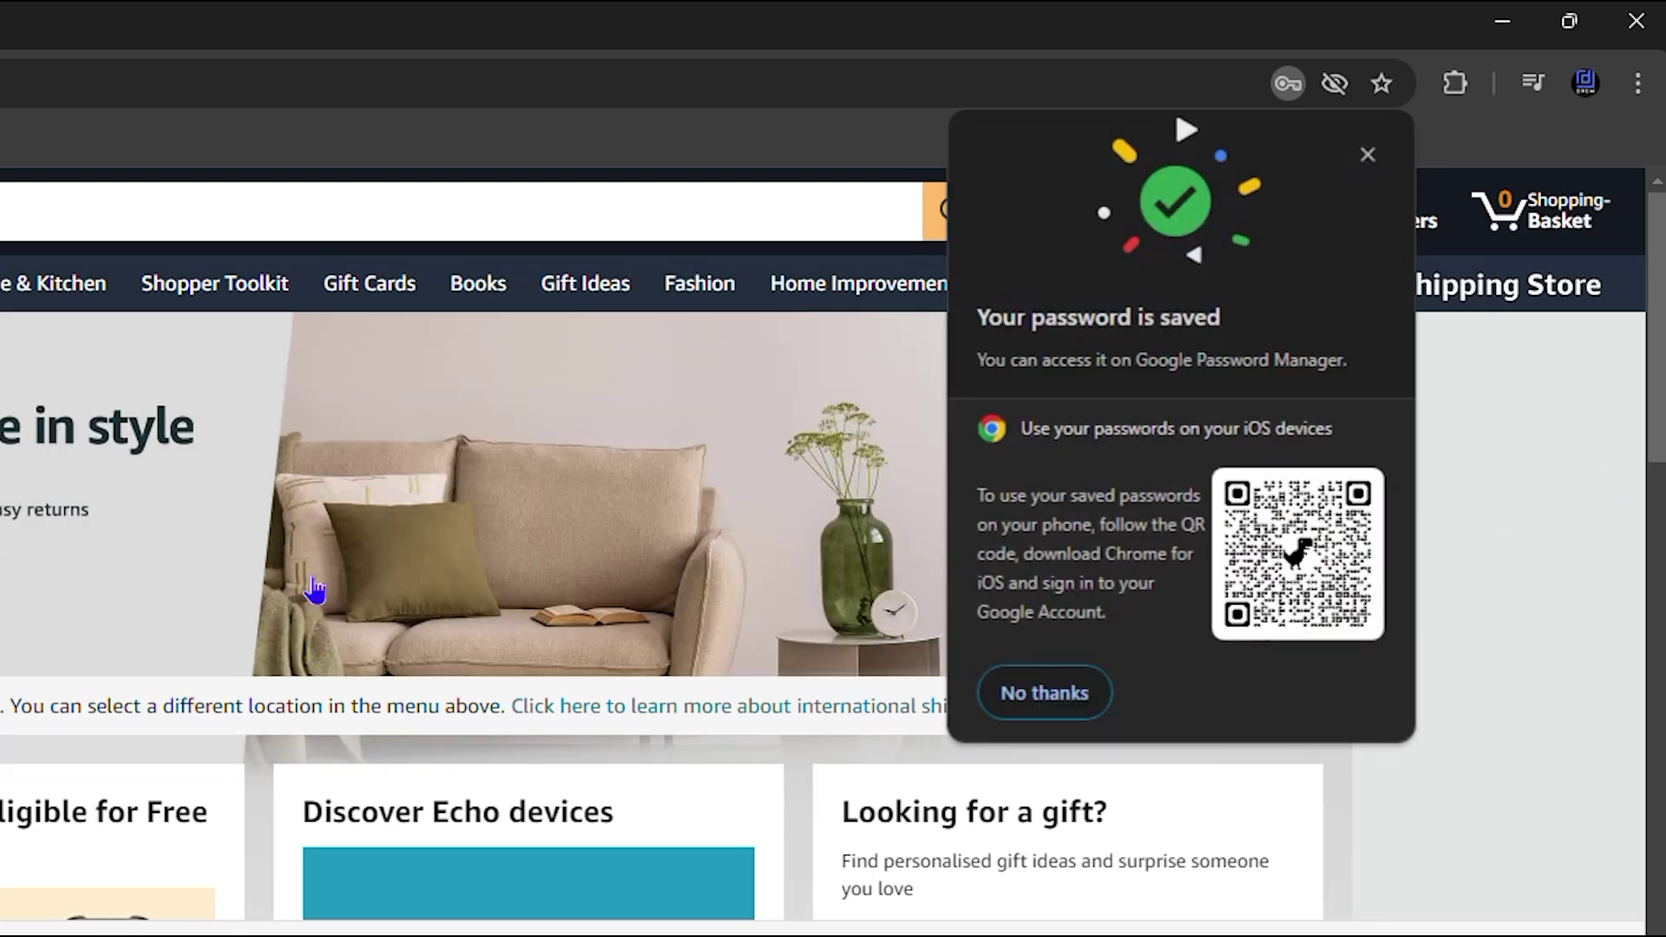
left_click(1050, 696)
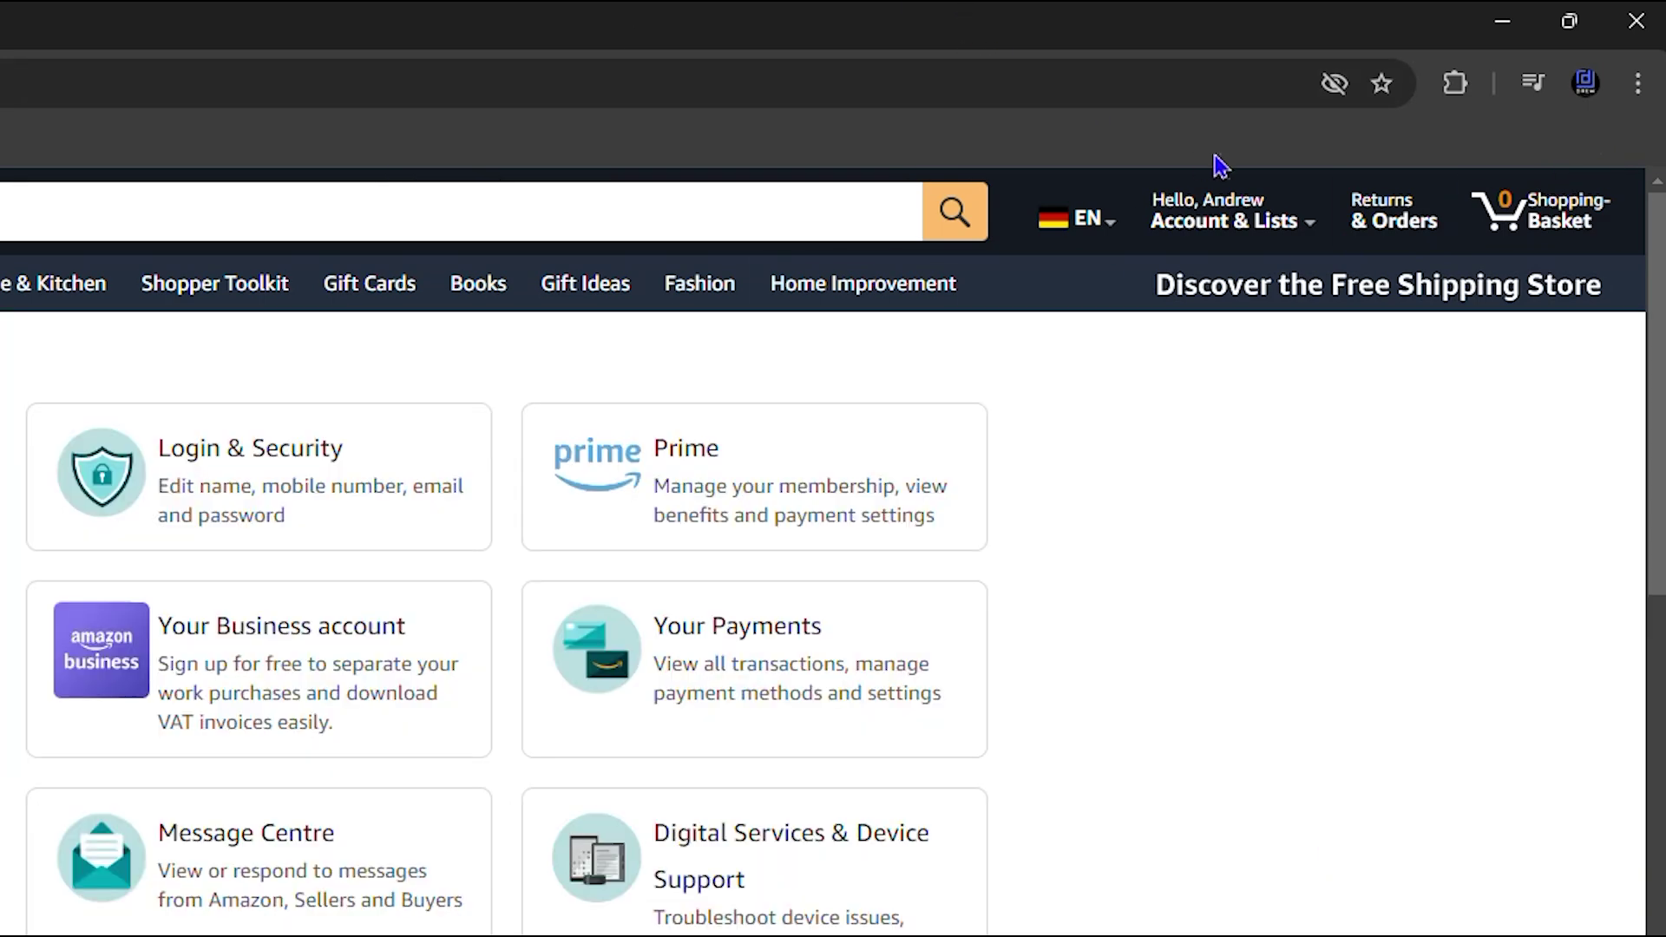
Step: Sign out of Amazon and reload the amazon.de homepage
mouse_move(1313, 228)
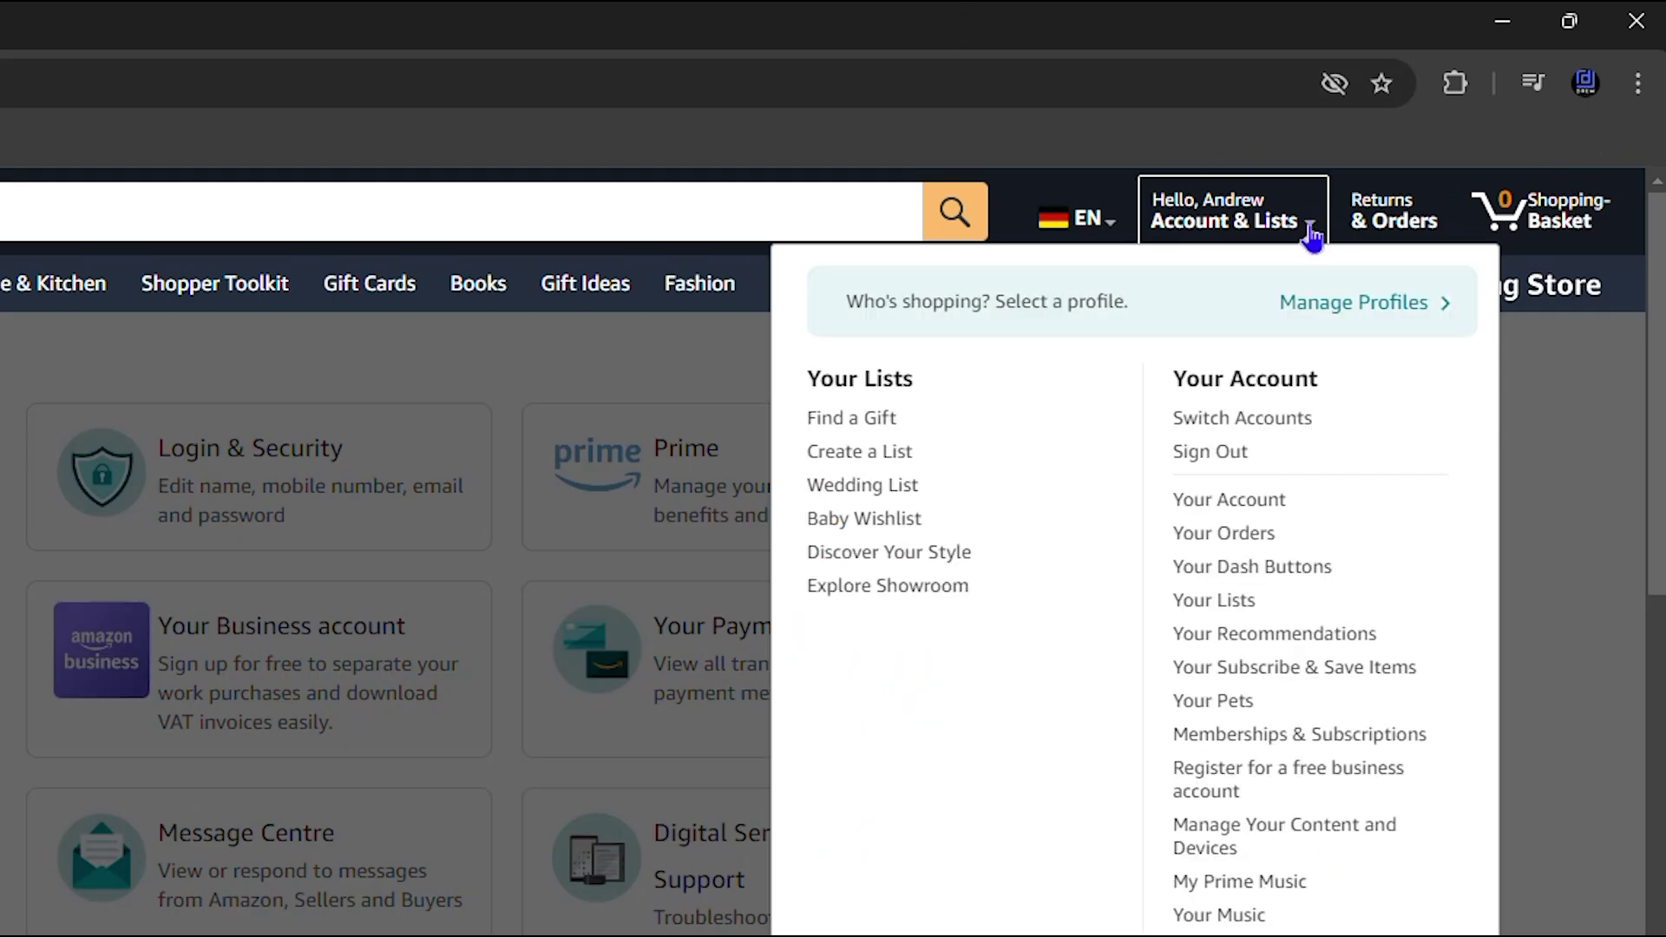
left_click(1211, 455)
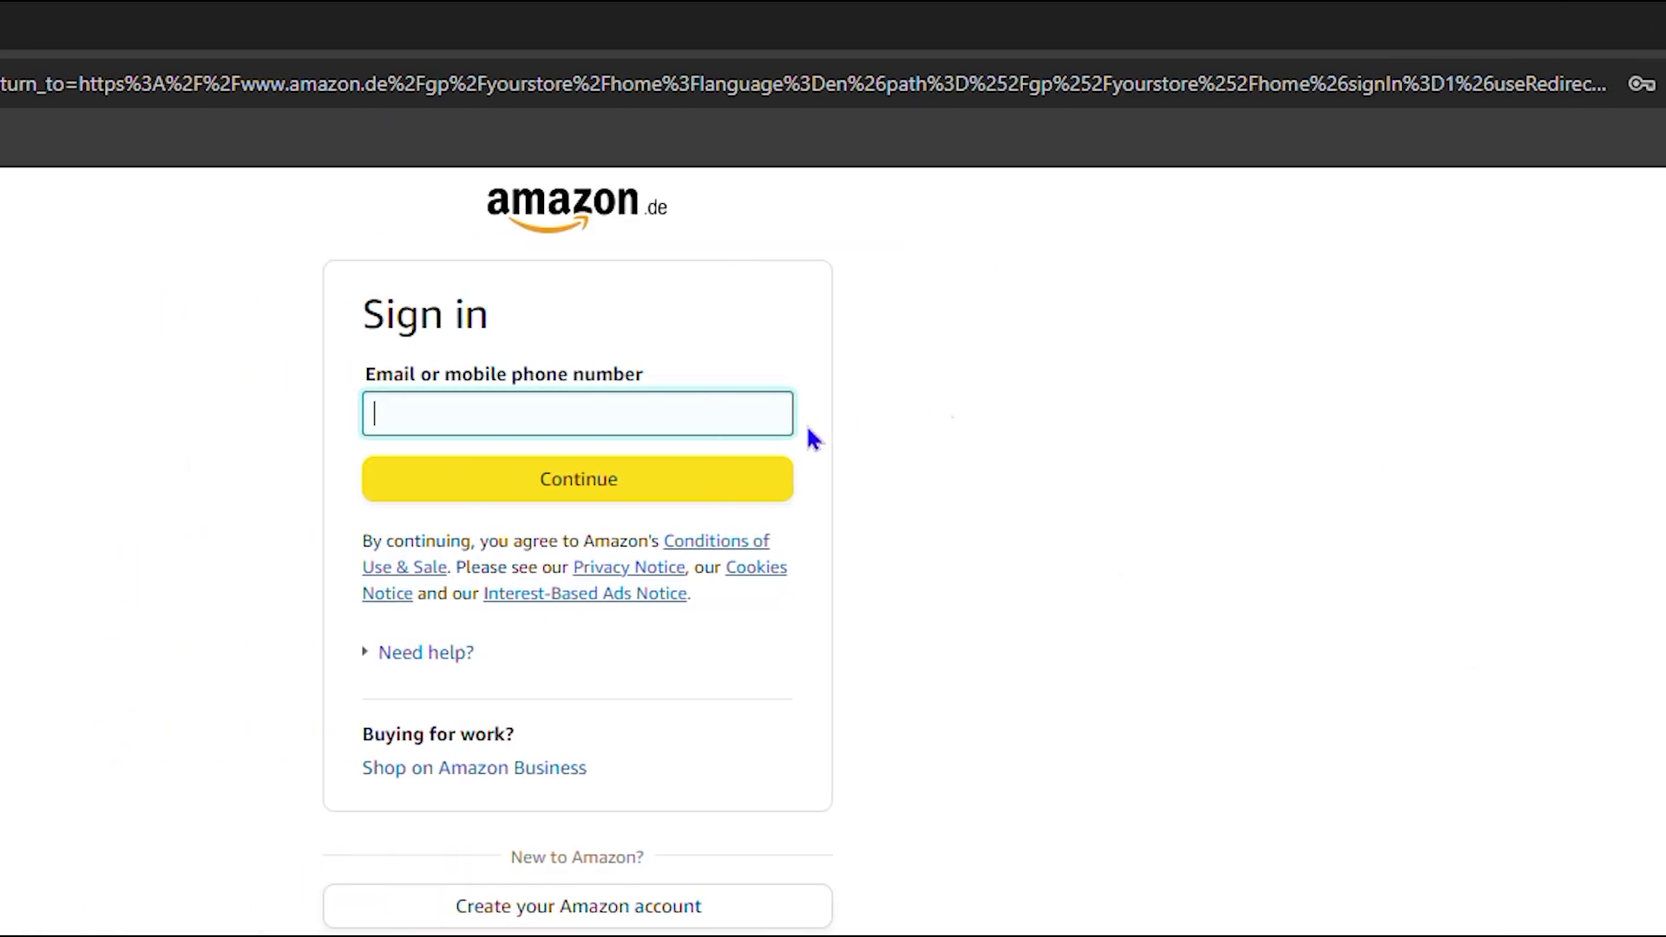
left_click(555, 87)
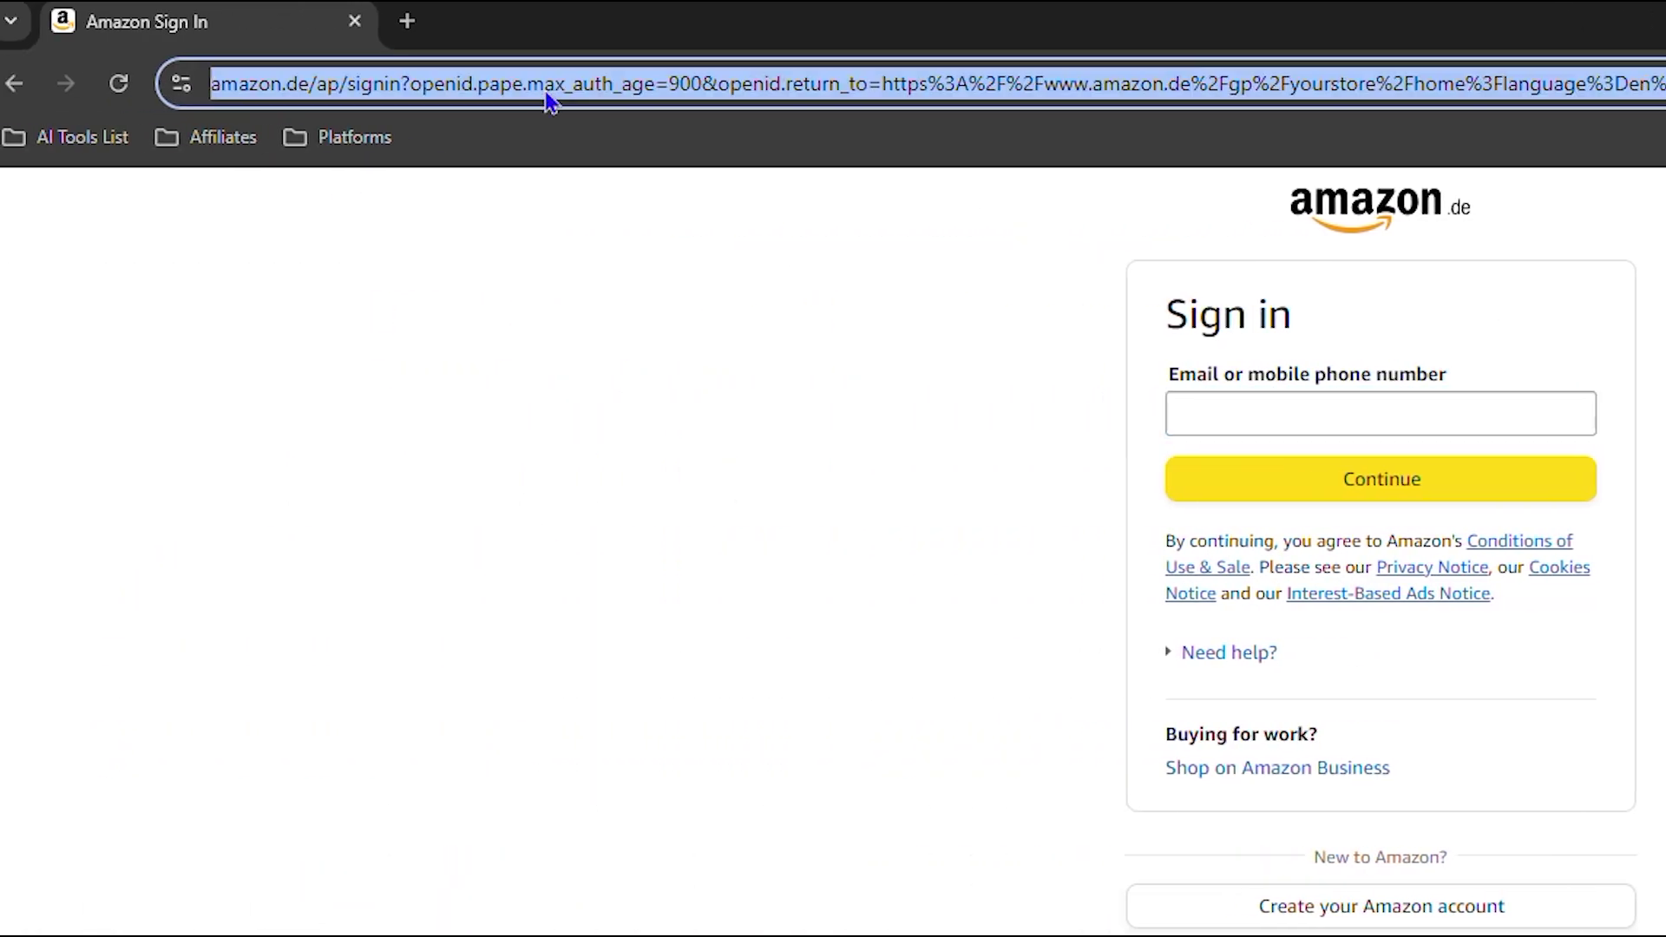
type("amazon.de")
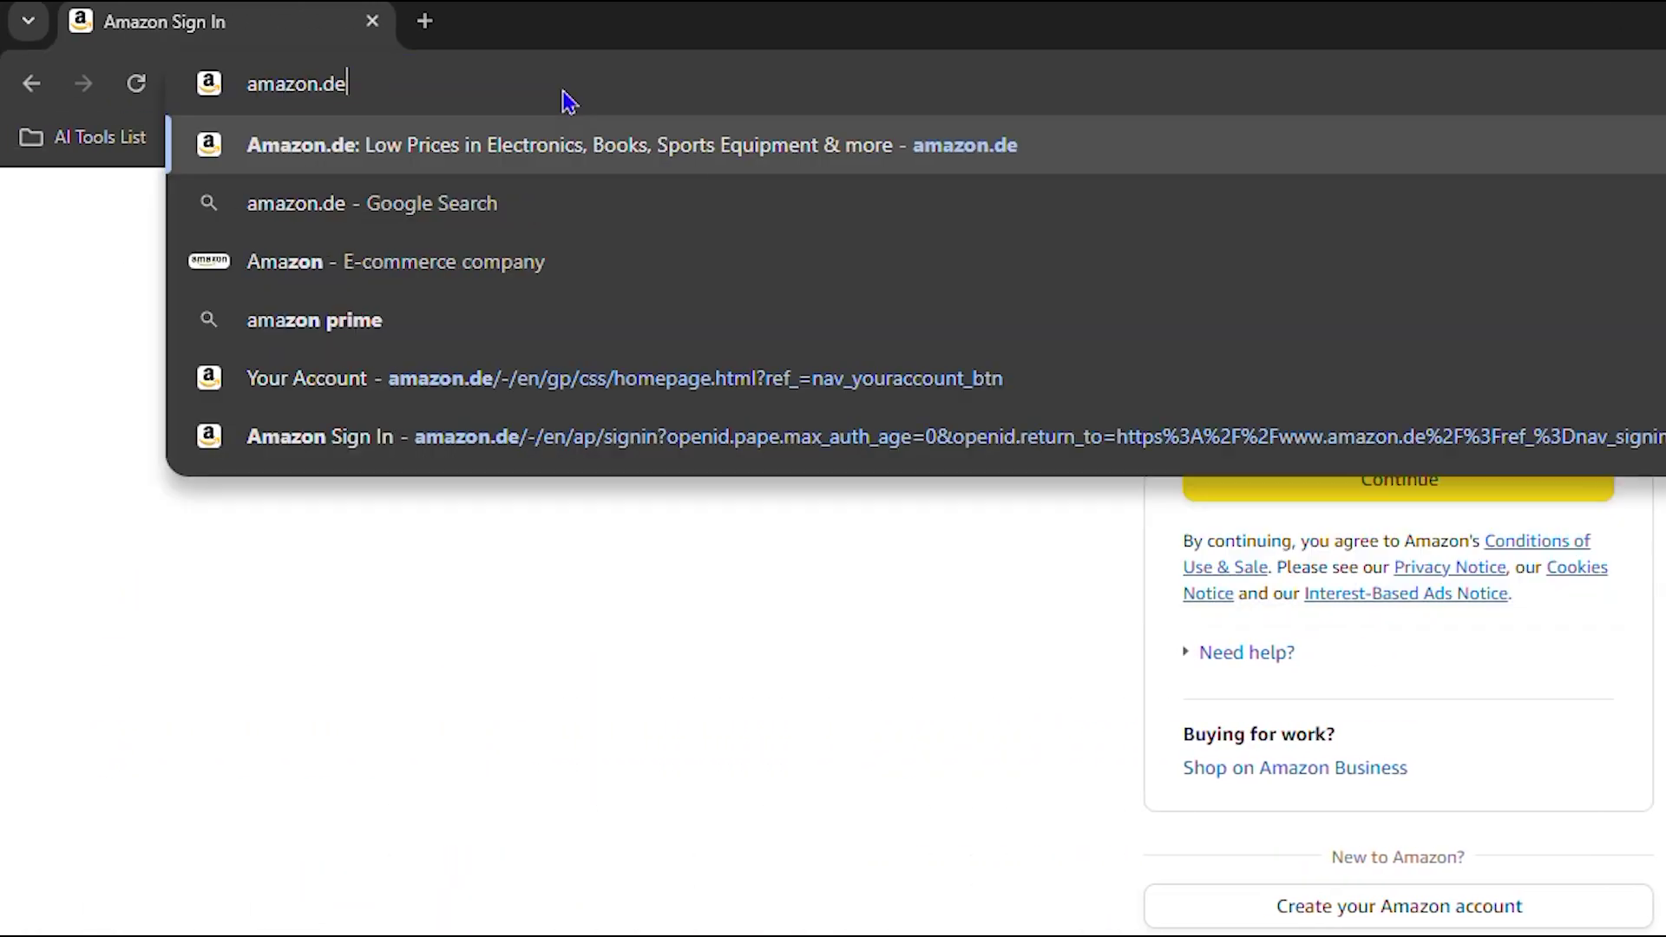
key("Return")
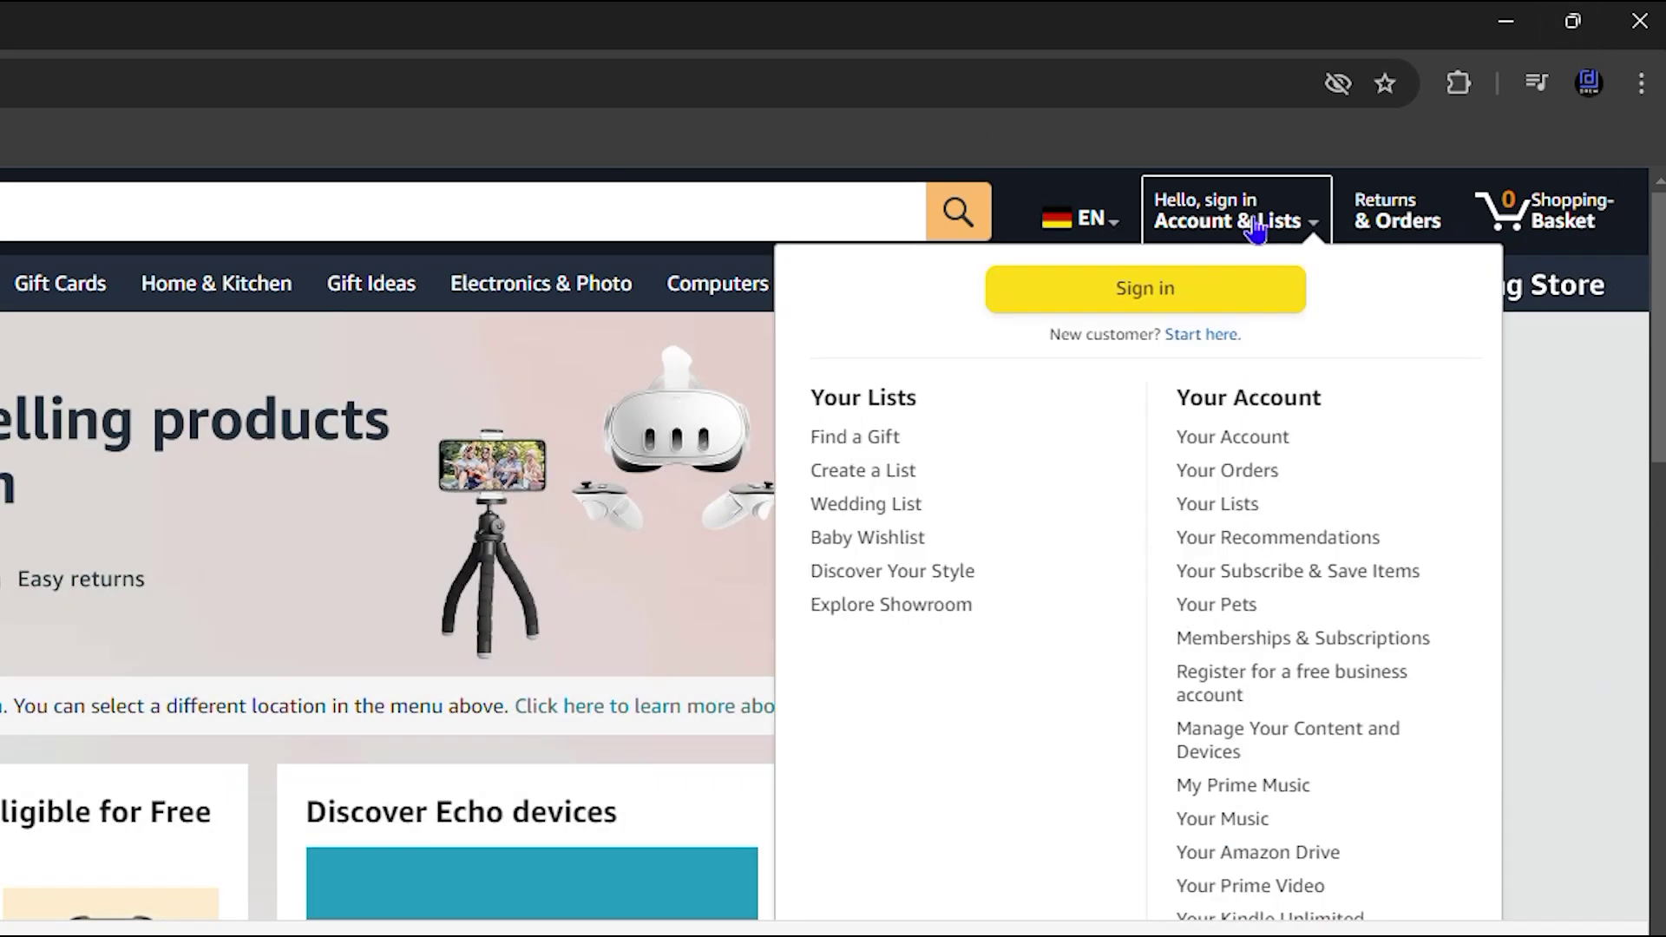
Step: Sign in to Amazon using the saved amazon.de login autofilled by Chrome
left_click(1250, 223)
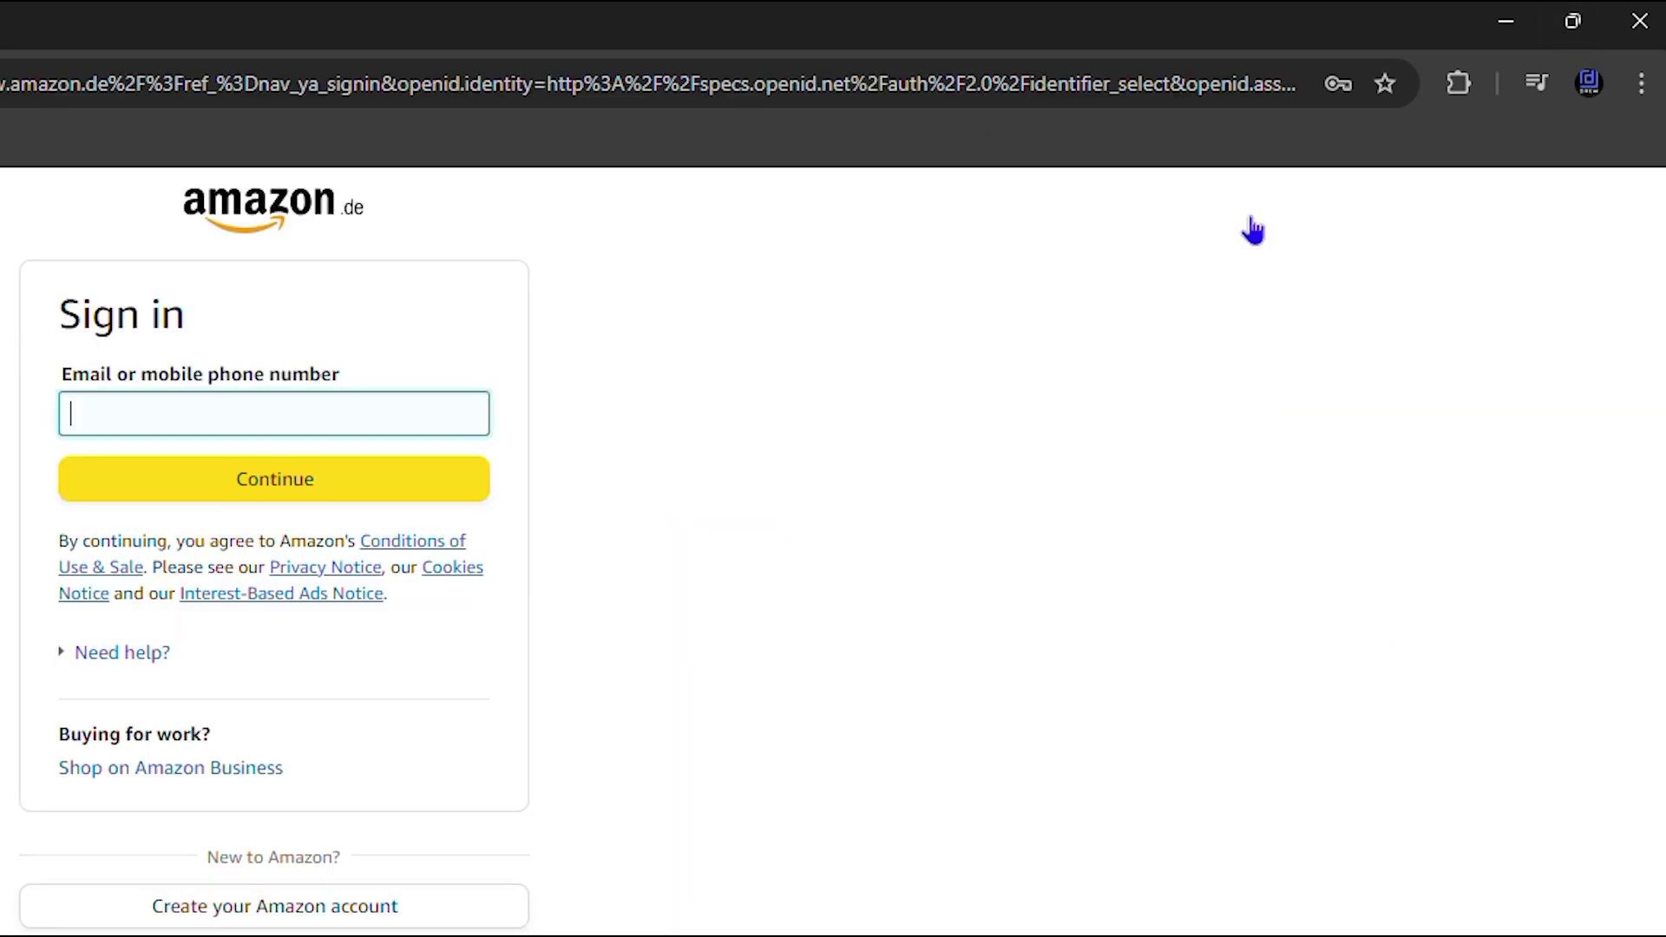
left_click(261, 413)
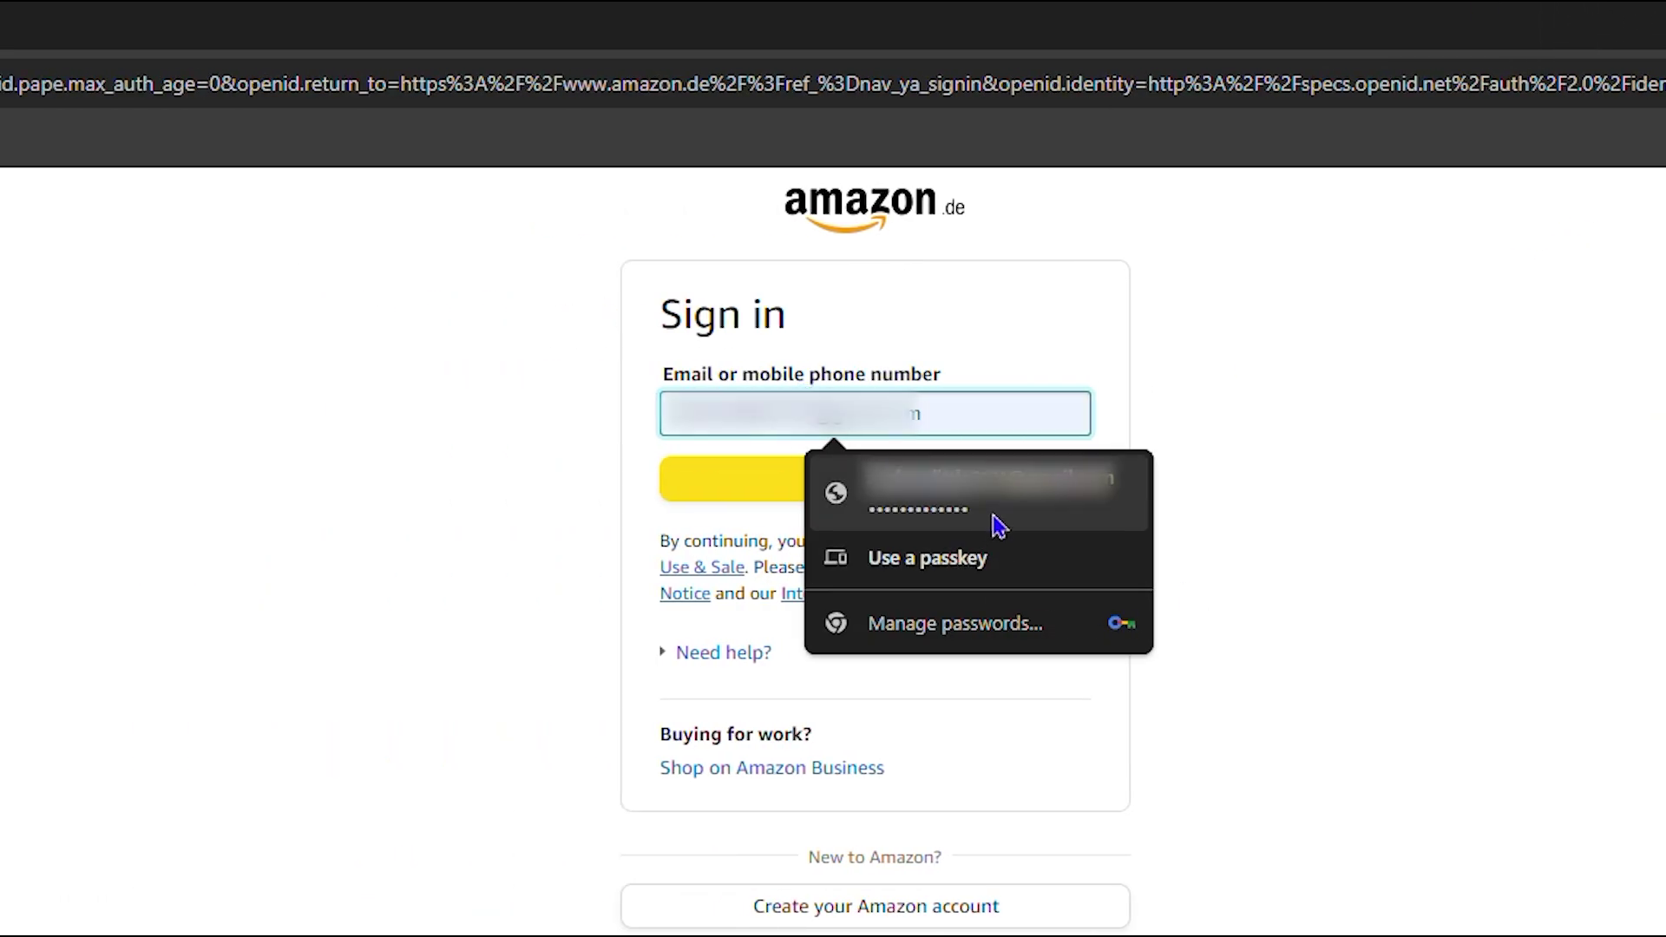
left_click(960, 506)
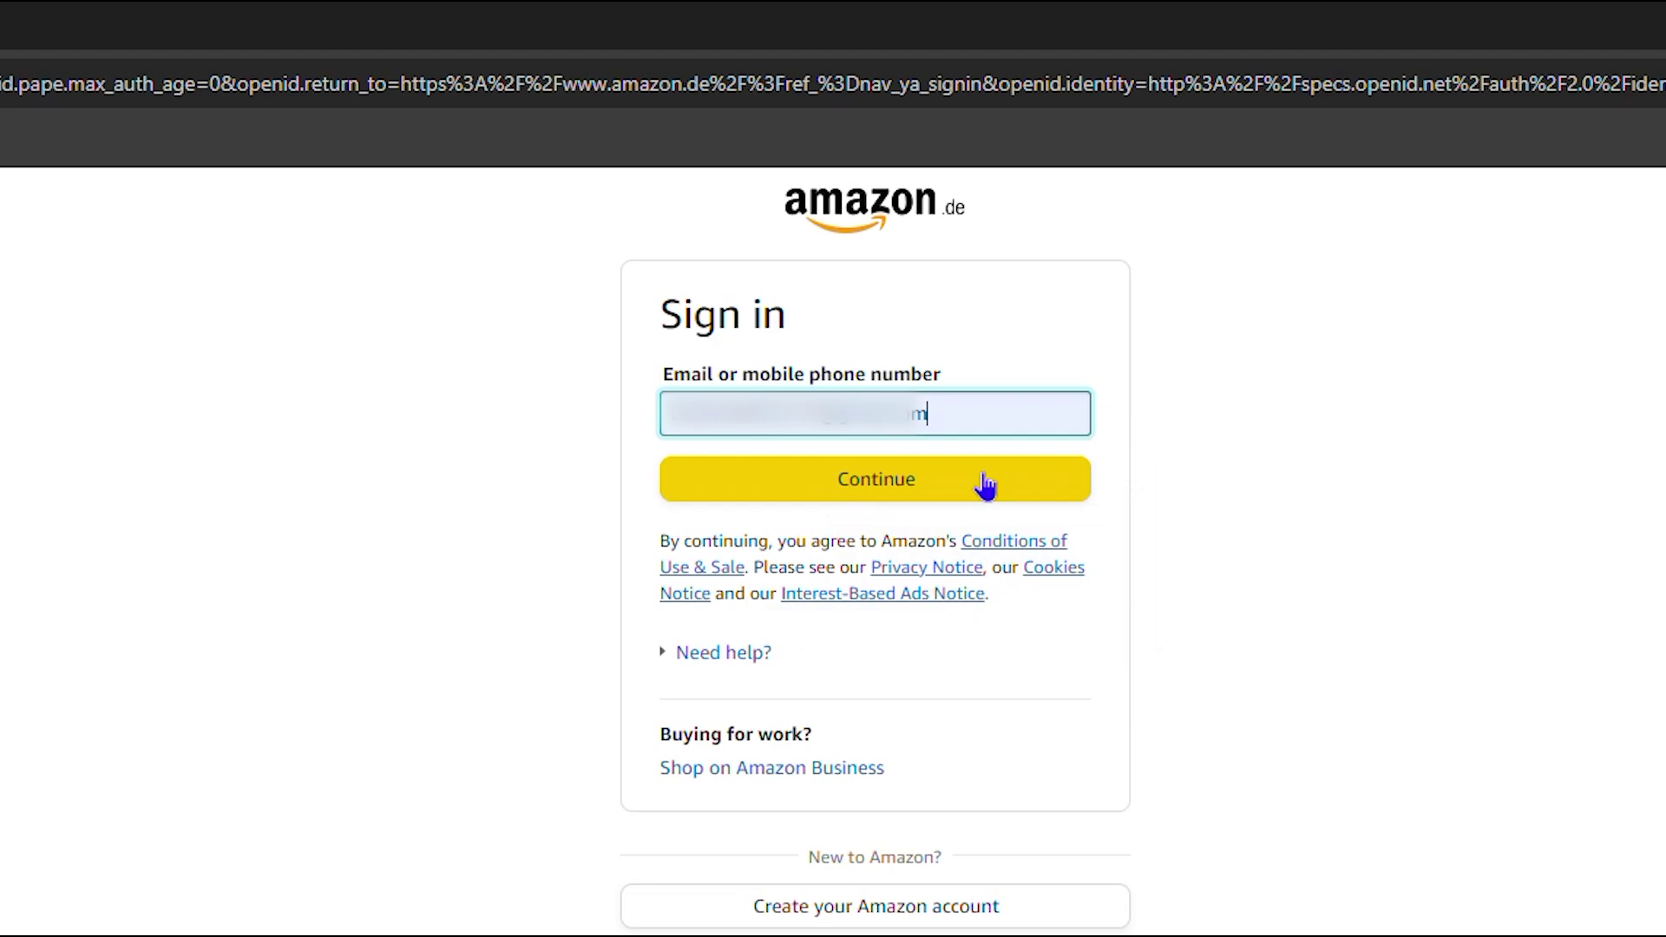
key("Tab")
key("Return")
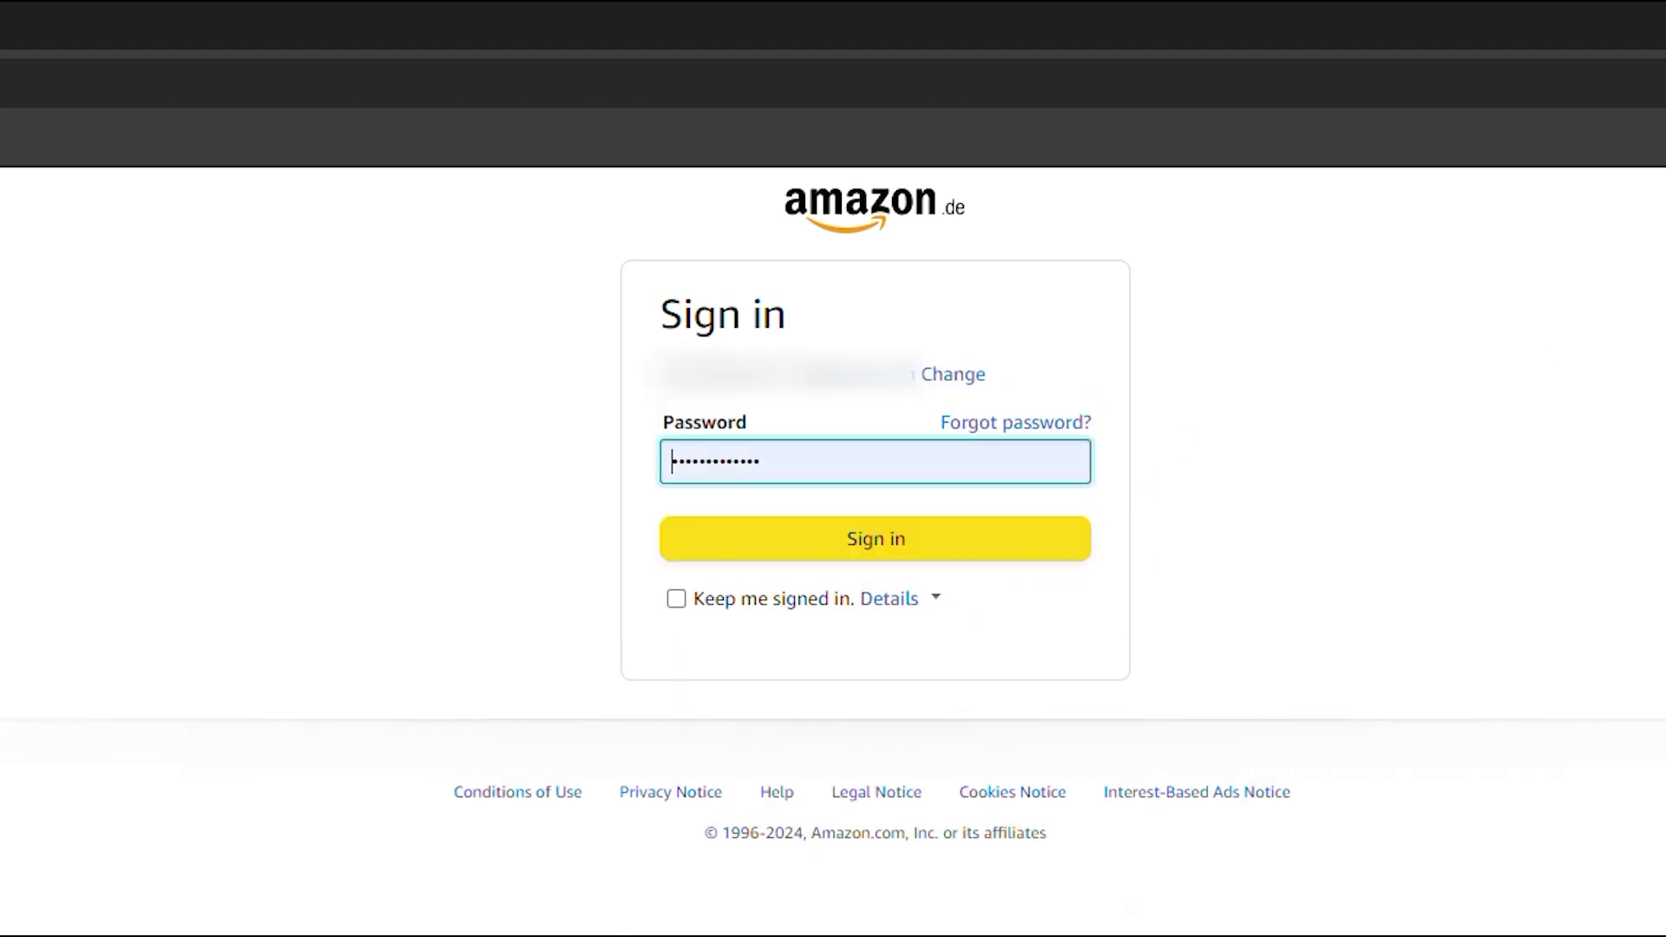
left_click(903, 547)
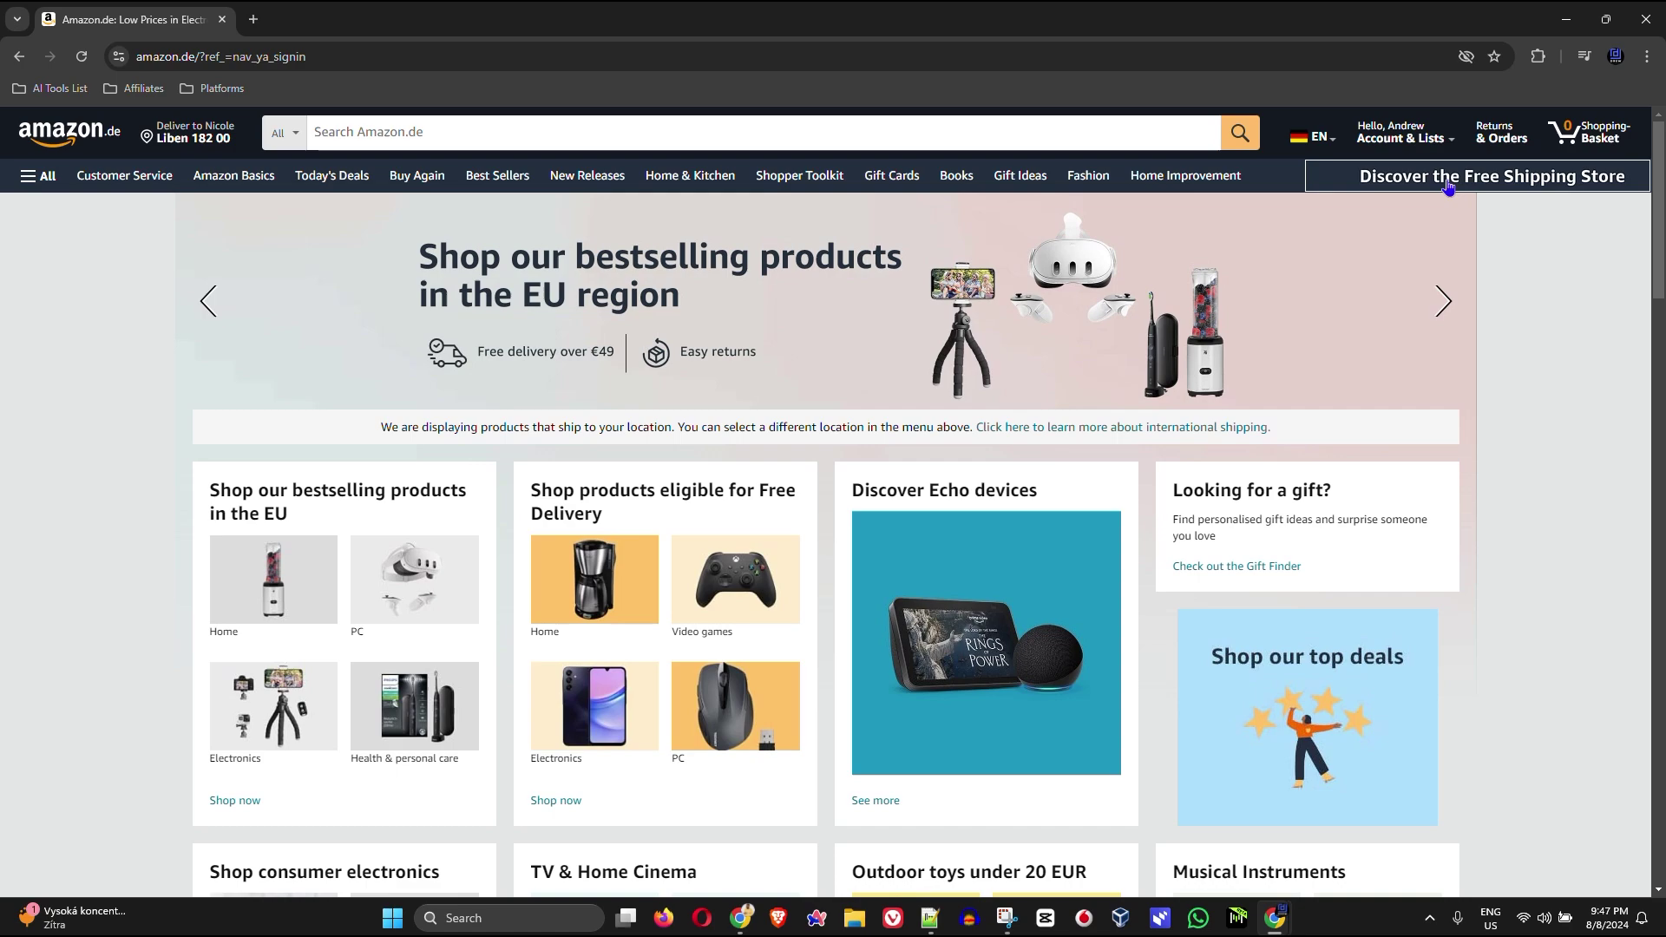
Step: Sign out of Amazon, replace its tab with a new one, and open Chrome Settings
mouse_move(1441, 143)
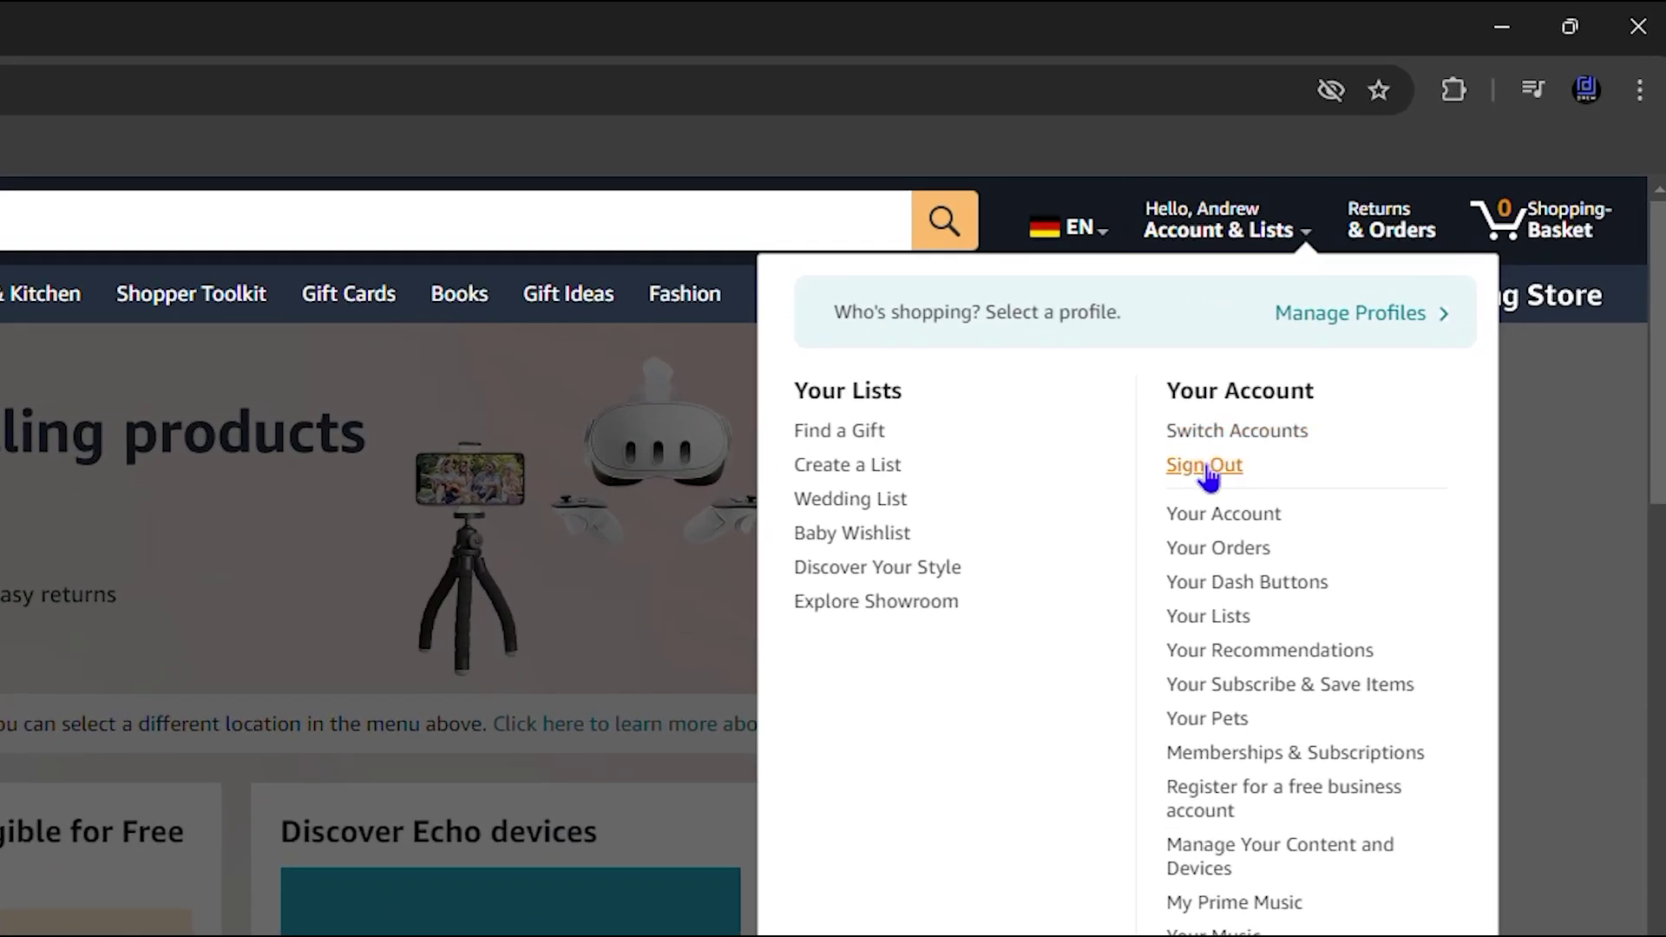
left_click(1206, 465)
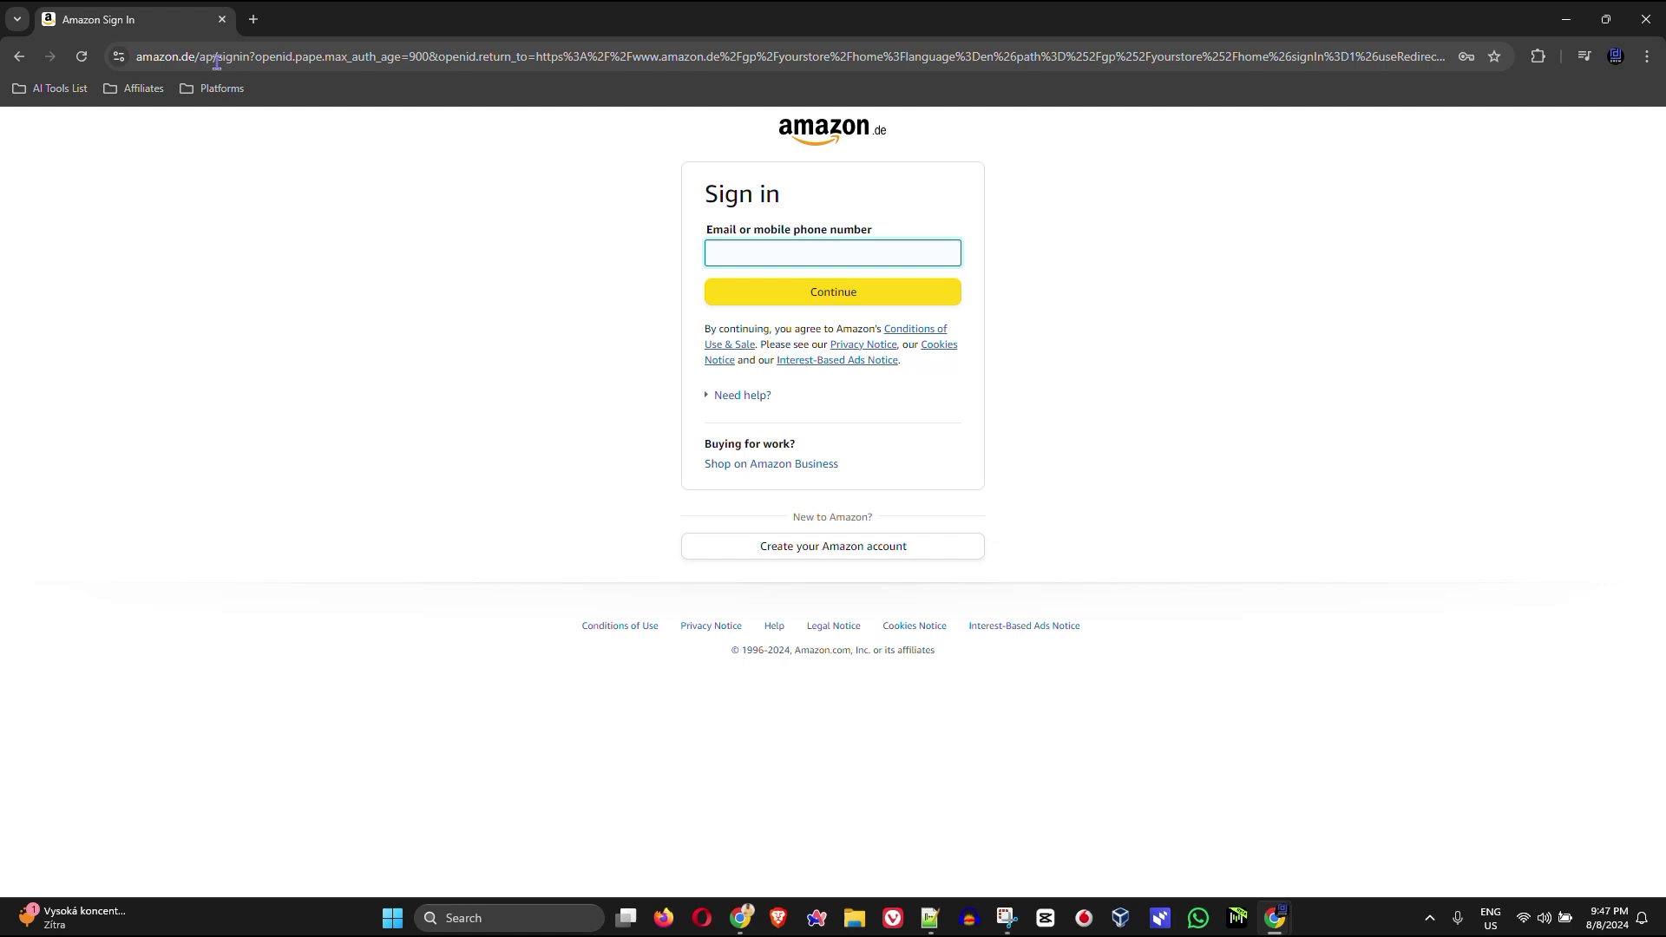
left_click(253, 20)
left_click(222, 19)
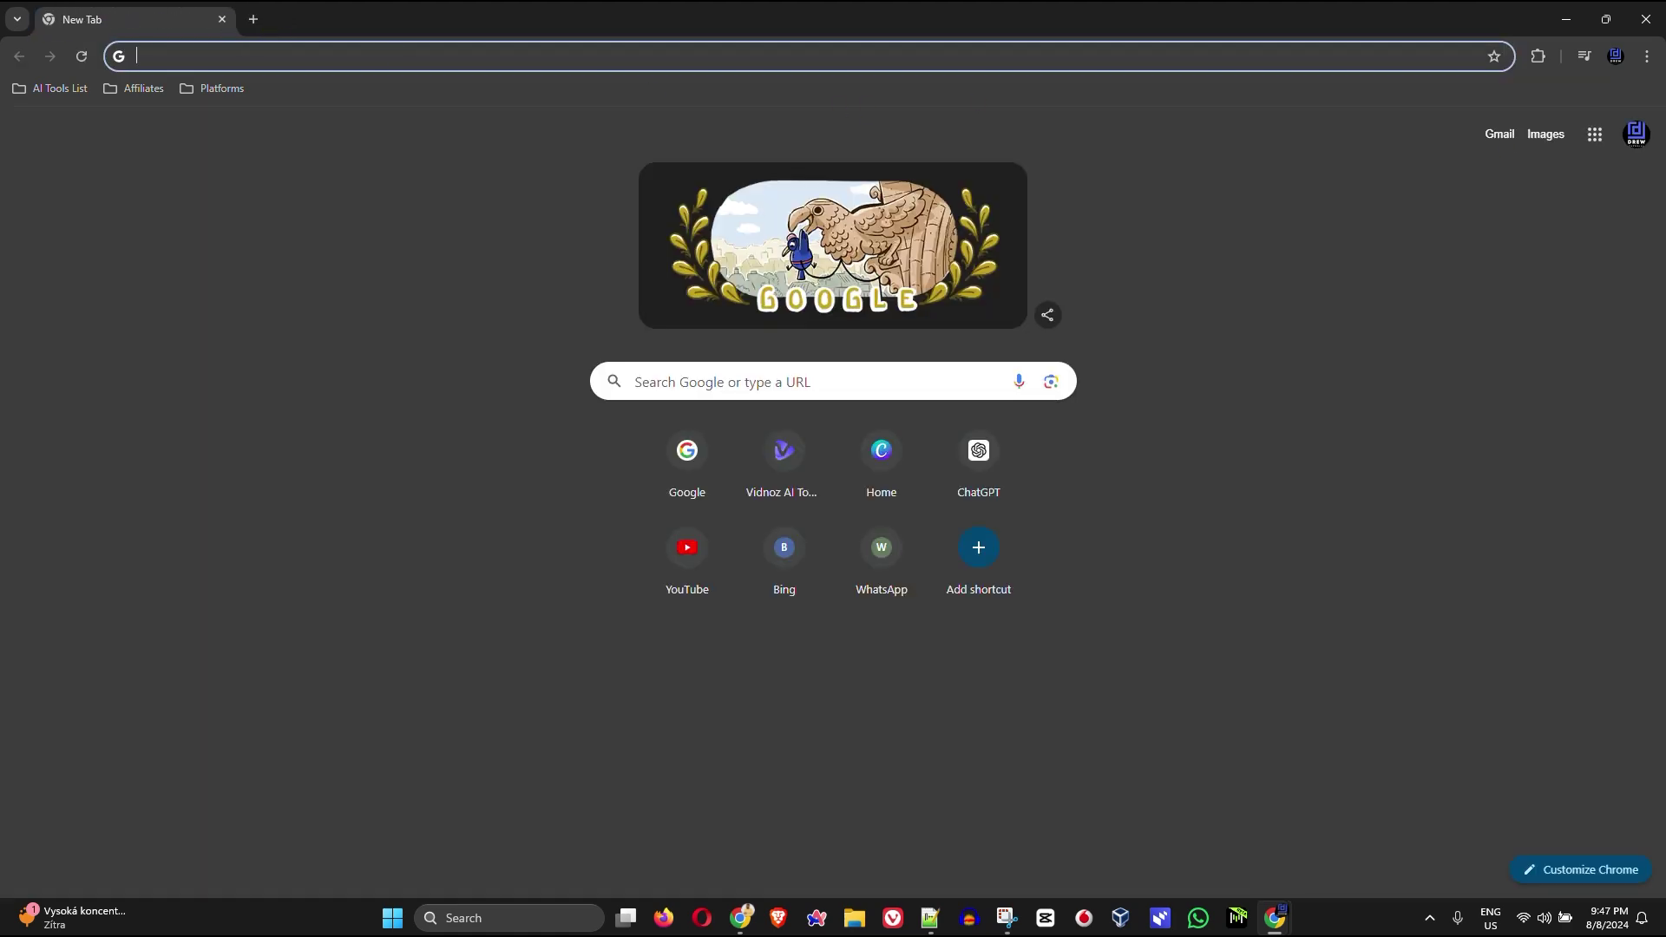
left_click(1647, 56)
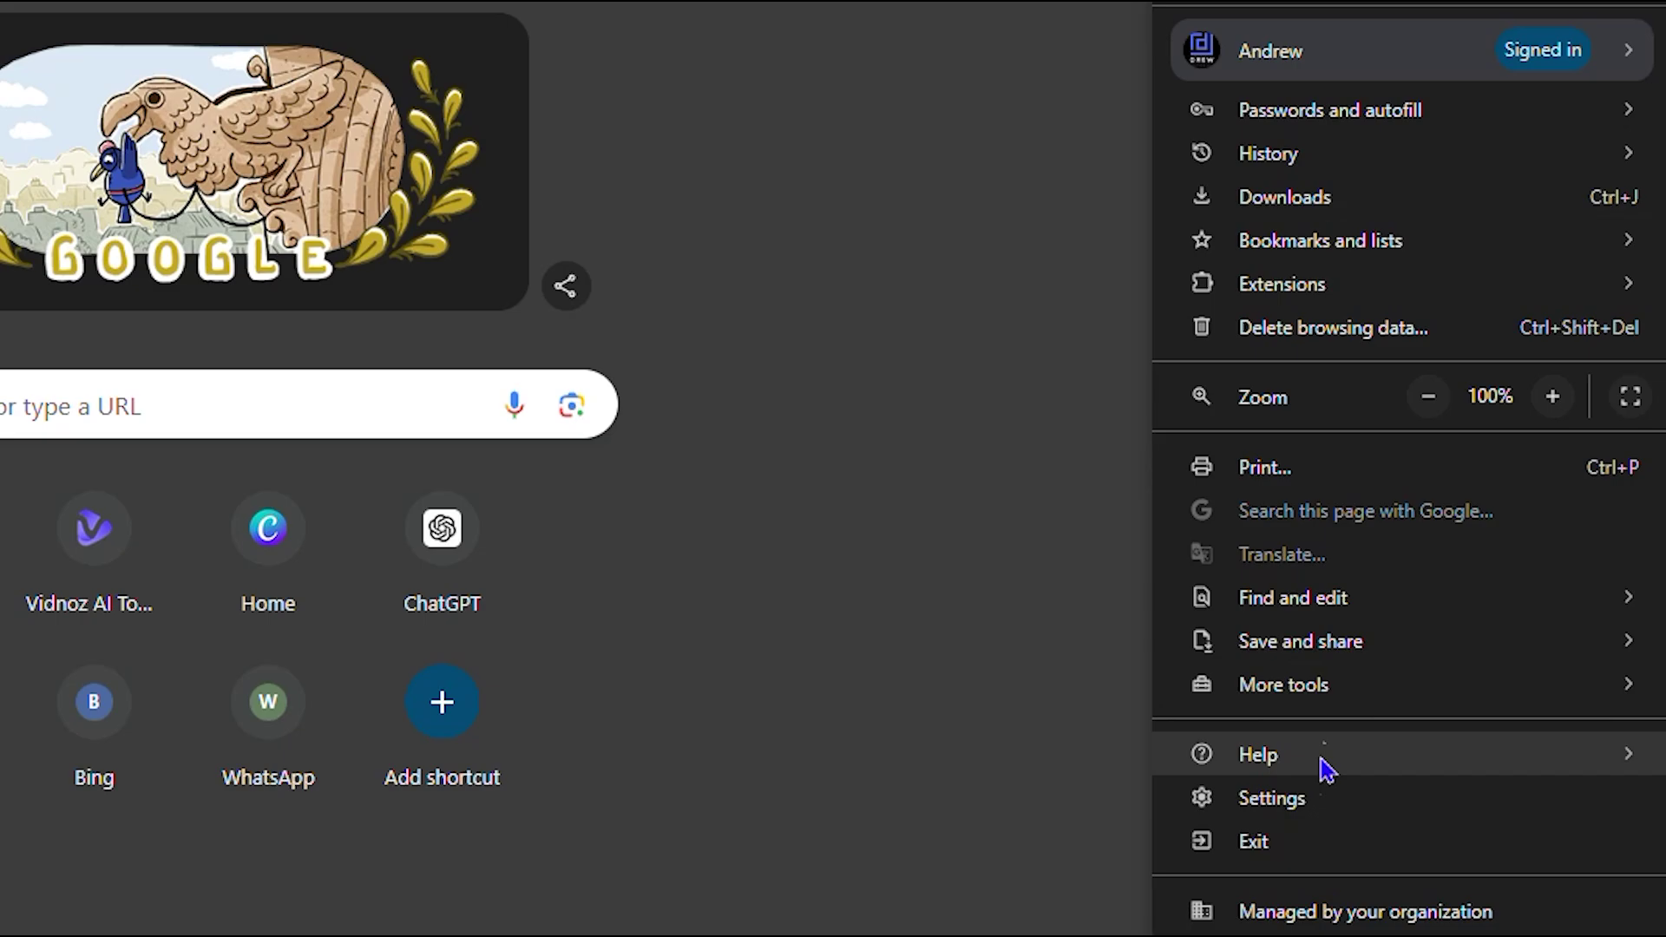
left_click(1320, 795)
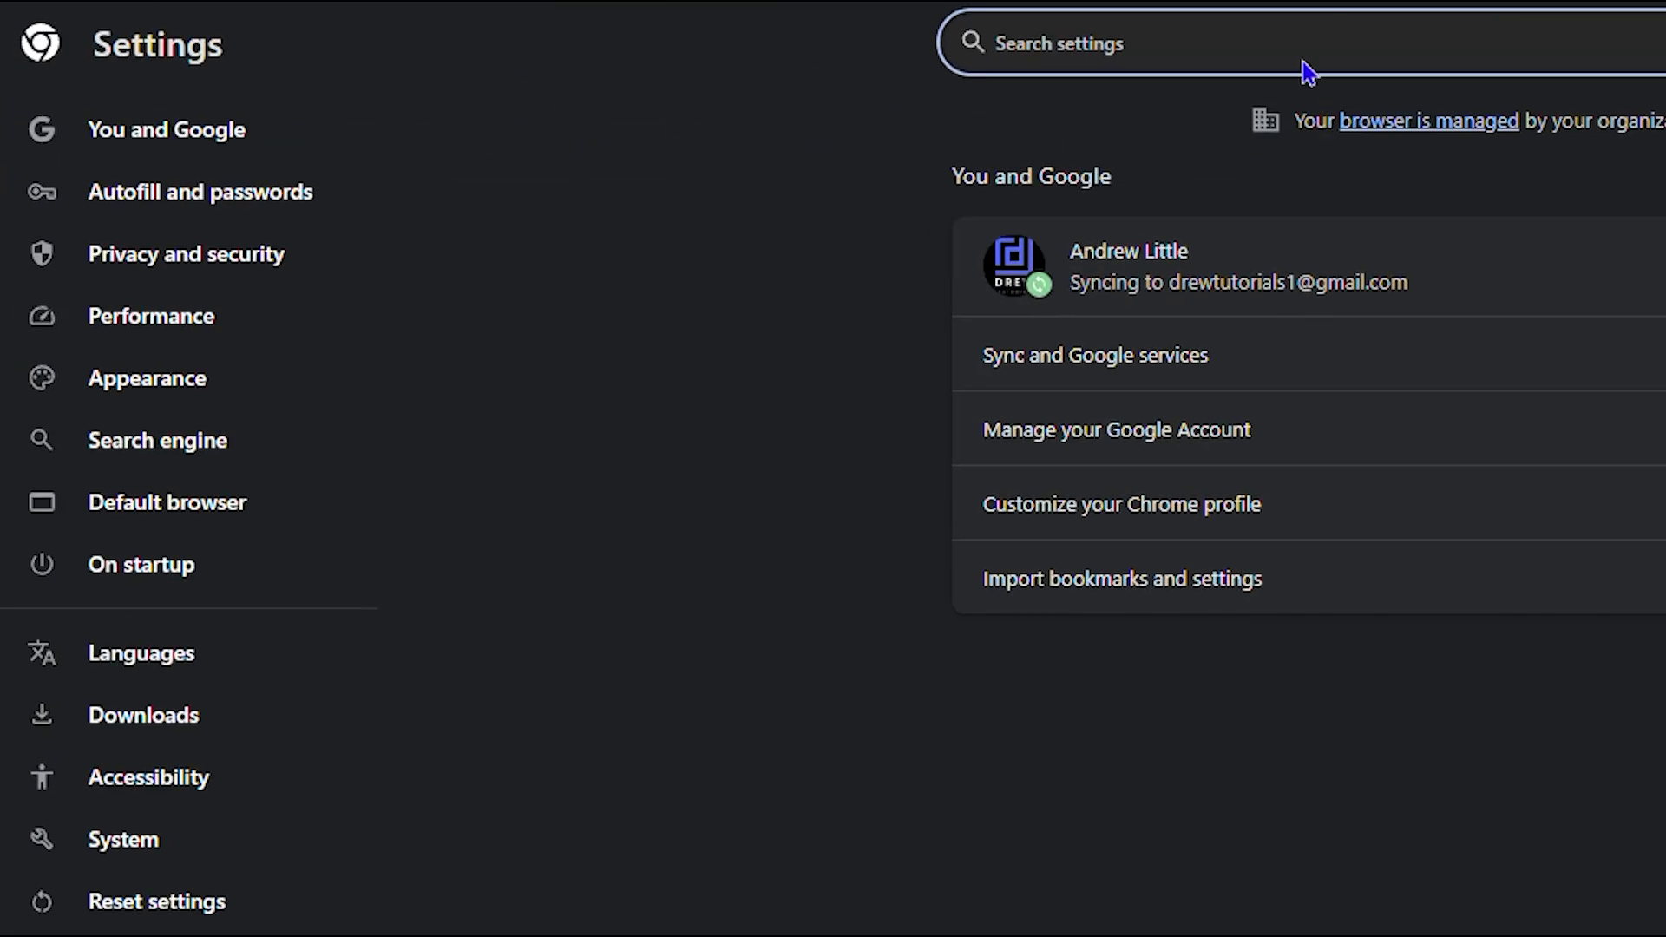
Step: Open the saved amazon.de entry in Google Password Manager under Autofill and passwords
left_click(139, 206)
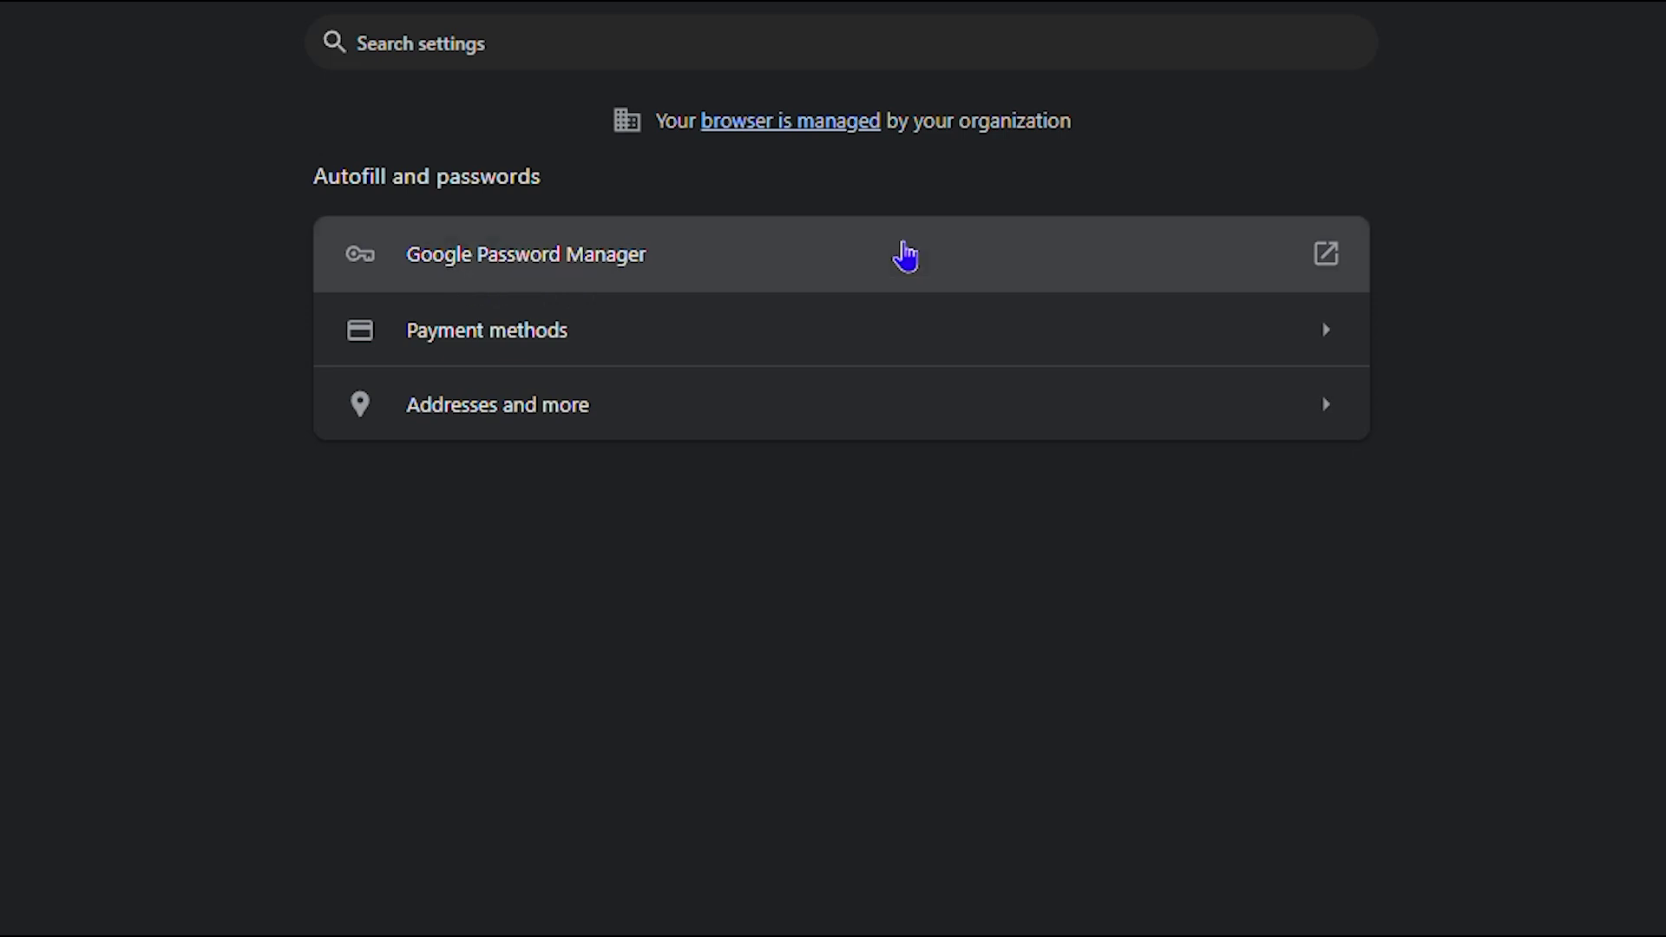
left_click(900, 253)
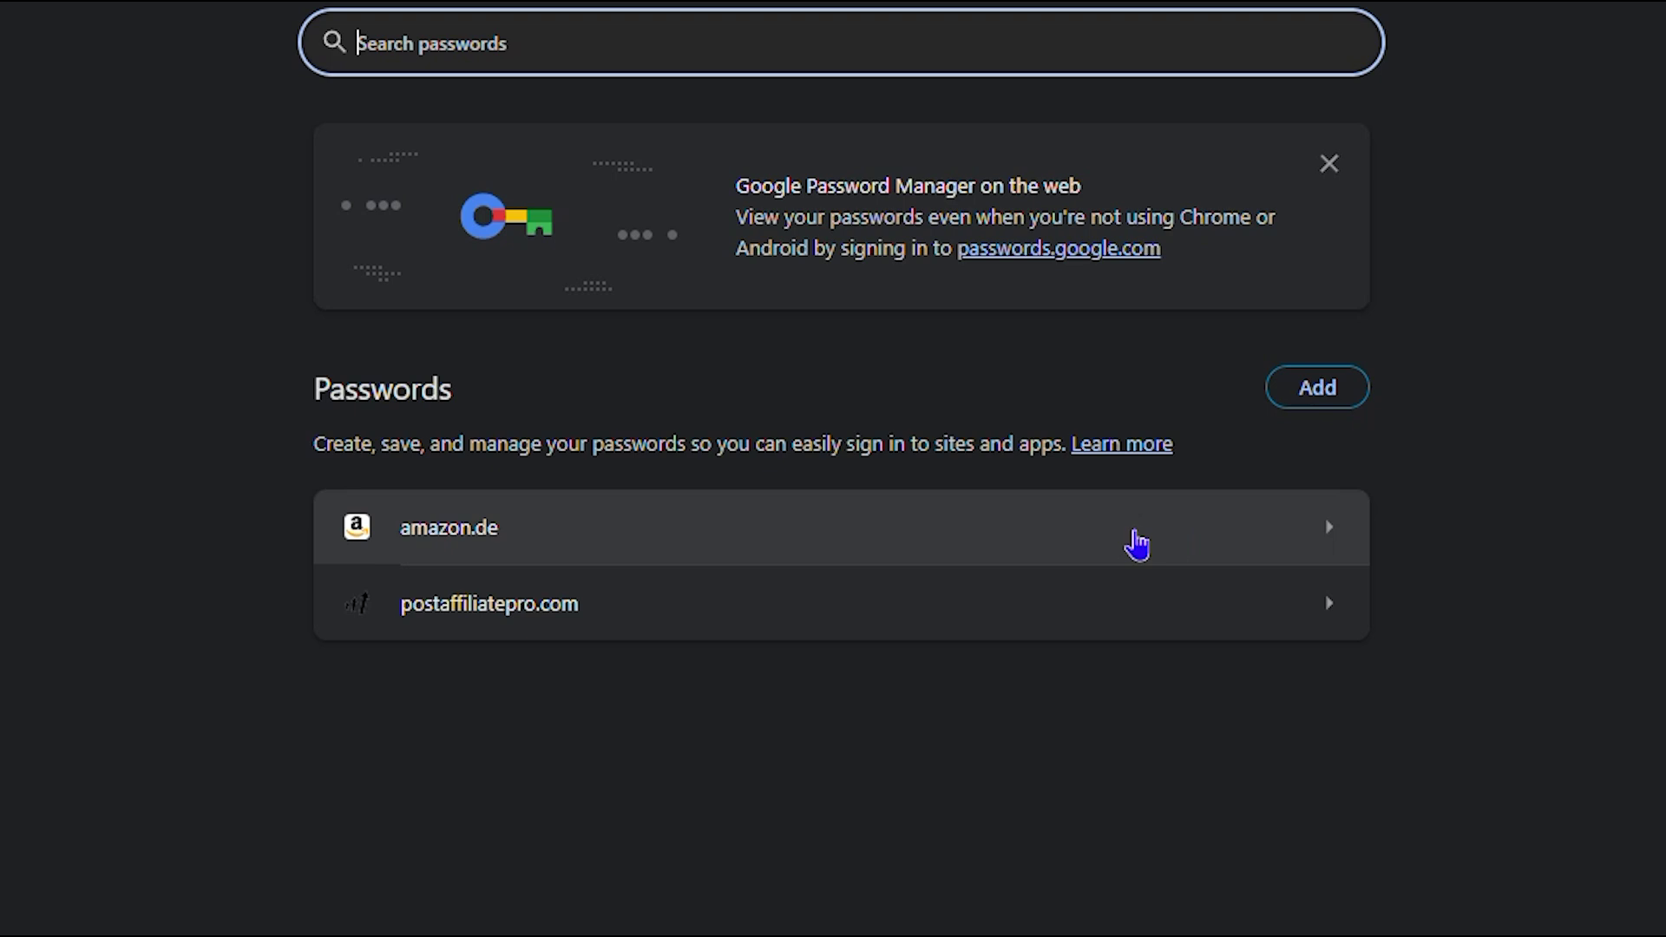
left_click(1136, 544)
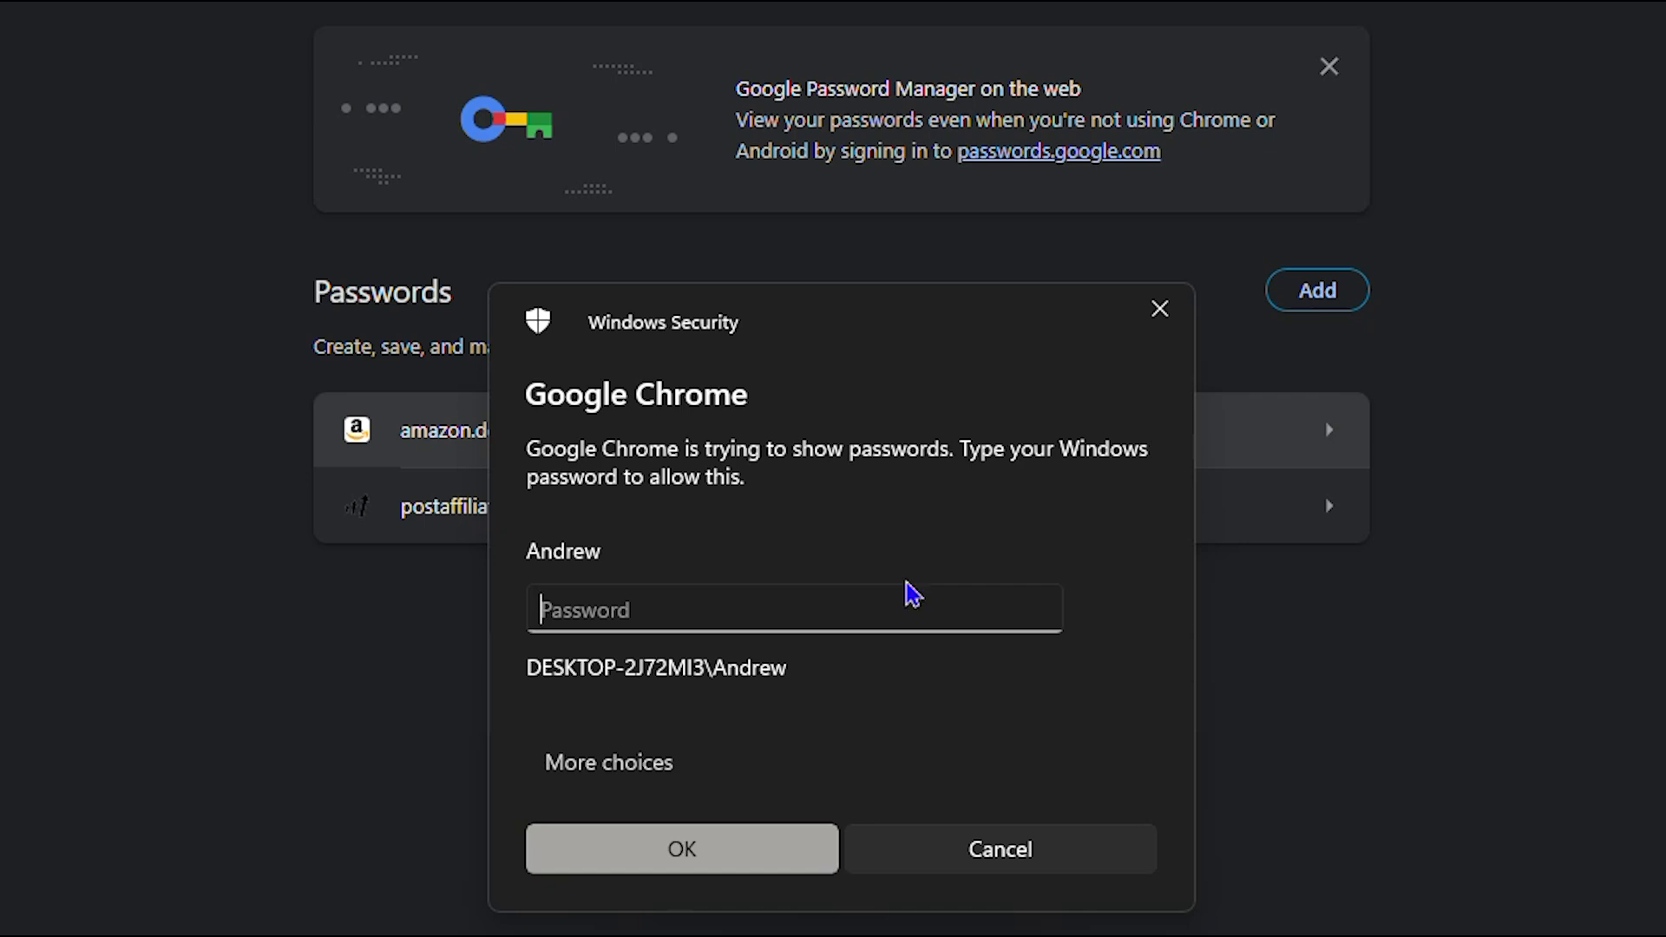
Step: Confirm with the Windows password, delete the amazon.de login, and begin a new password entry
type("•")
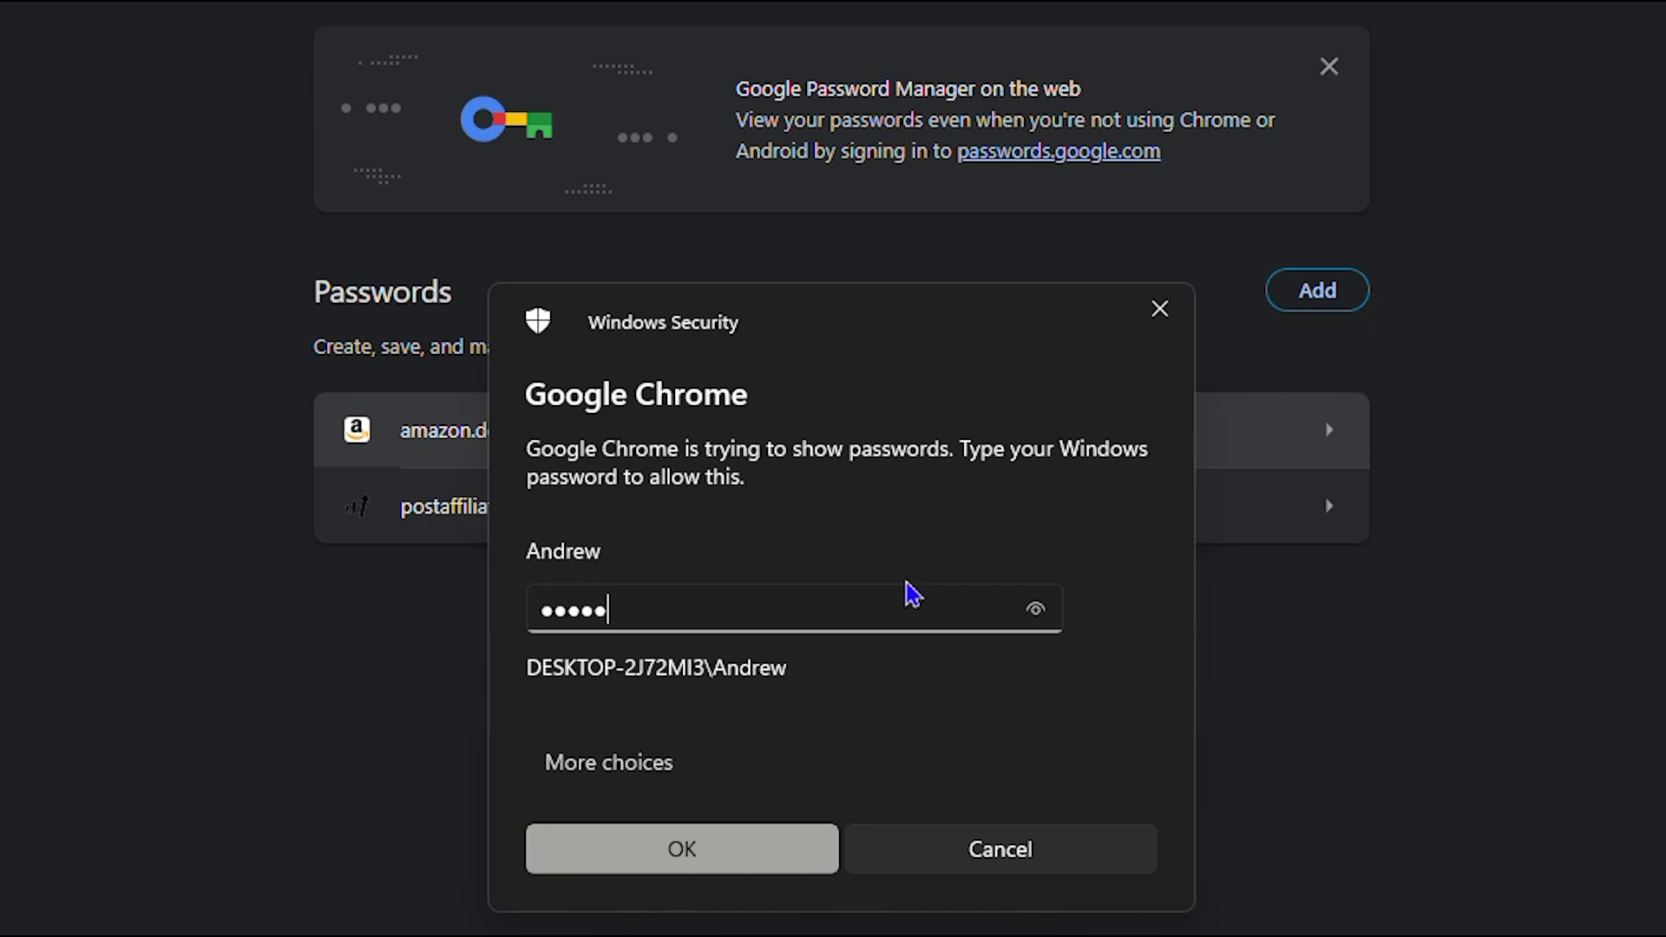
key("Return")
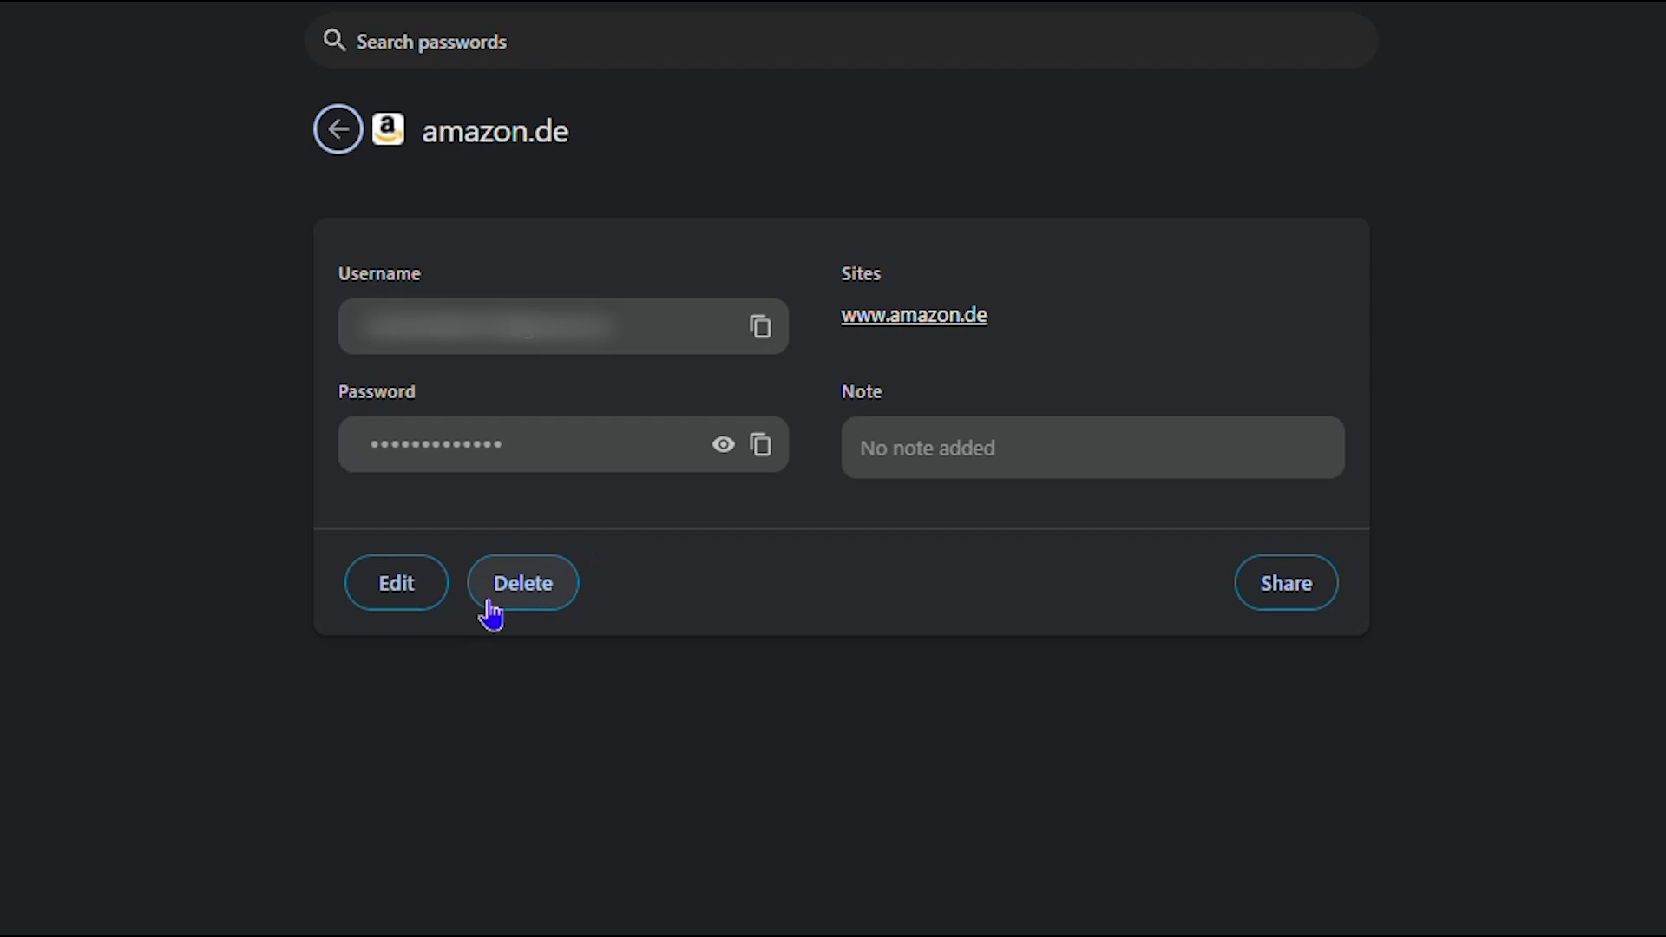
left_click(516, 597)
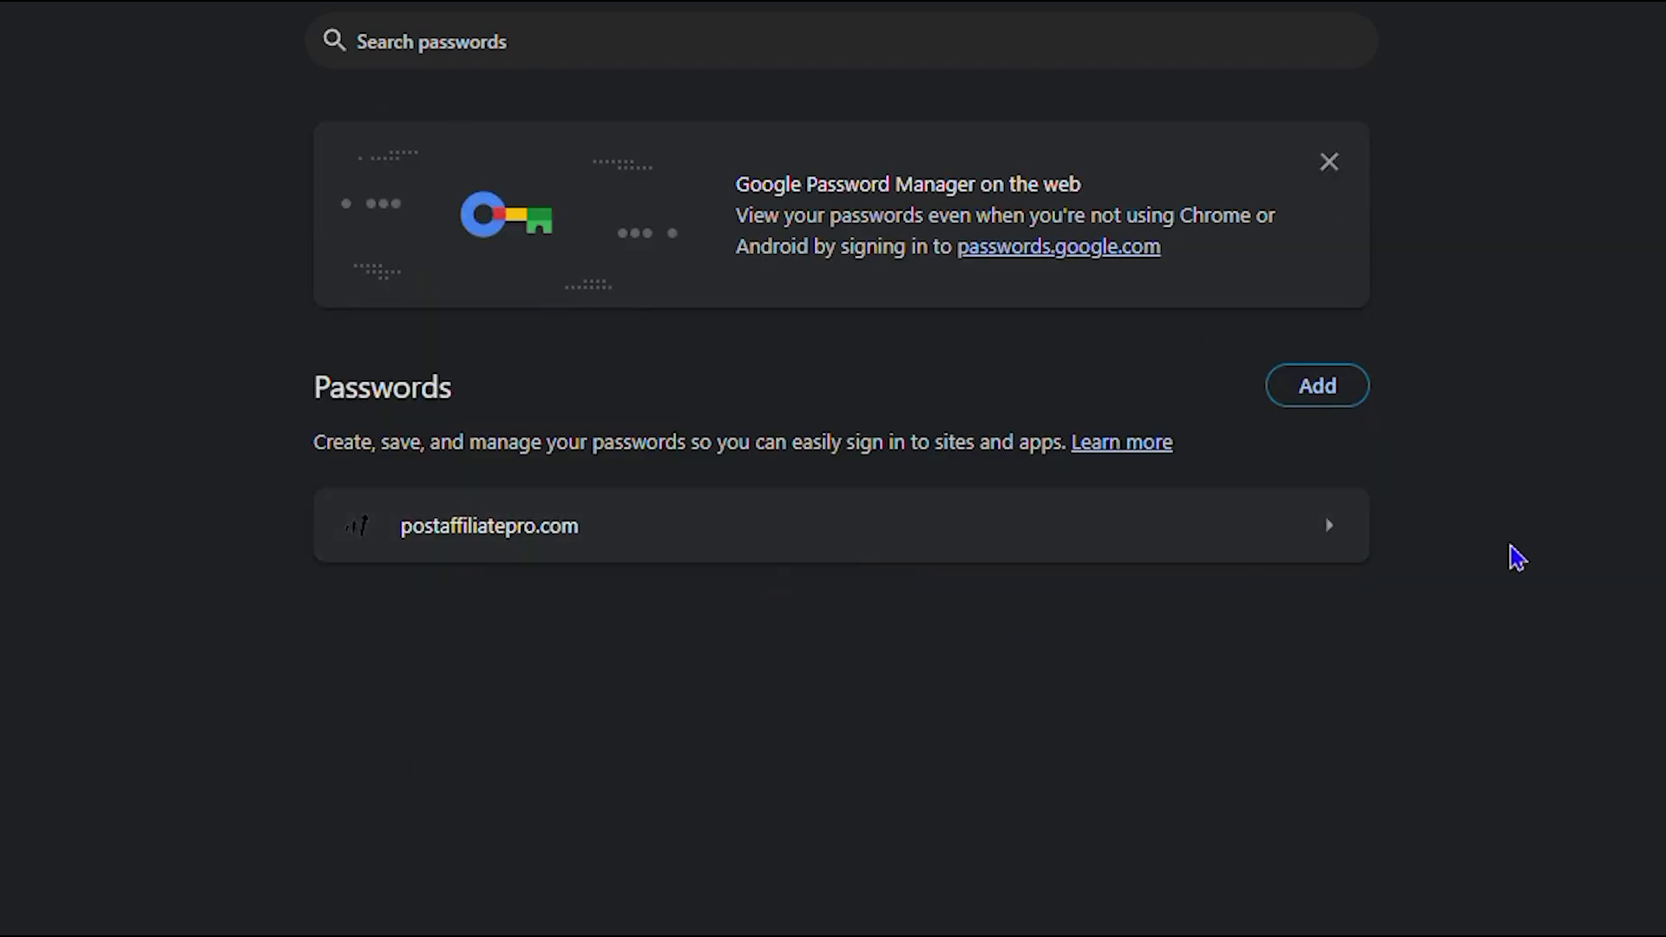
left_click(1339, 392)
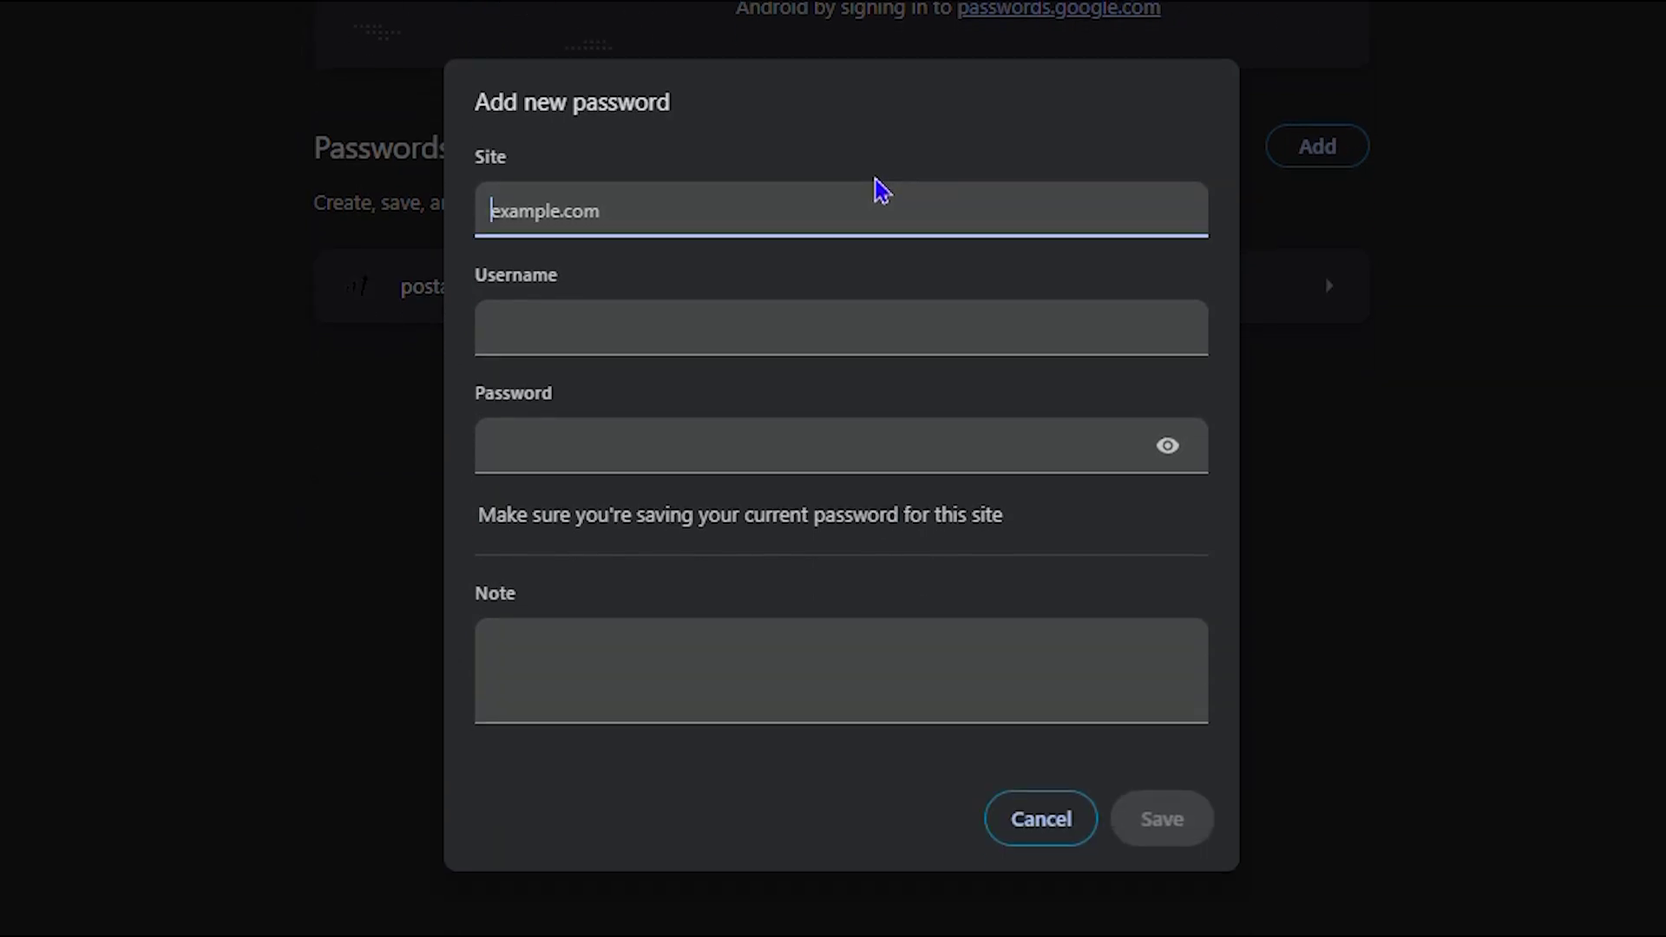
Step: Save an amazon.de entry with the account e-mail as username, a password and a short note
type("amazon.de")
left_click(751, 337)
key("ctrl+v")
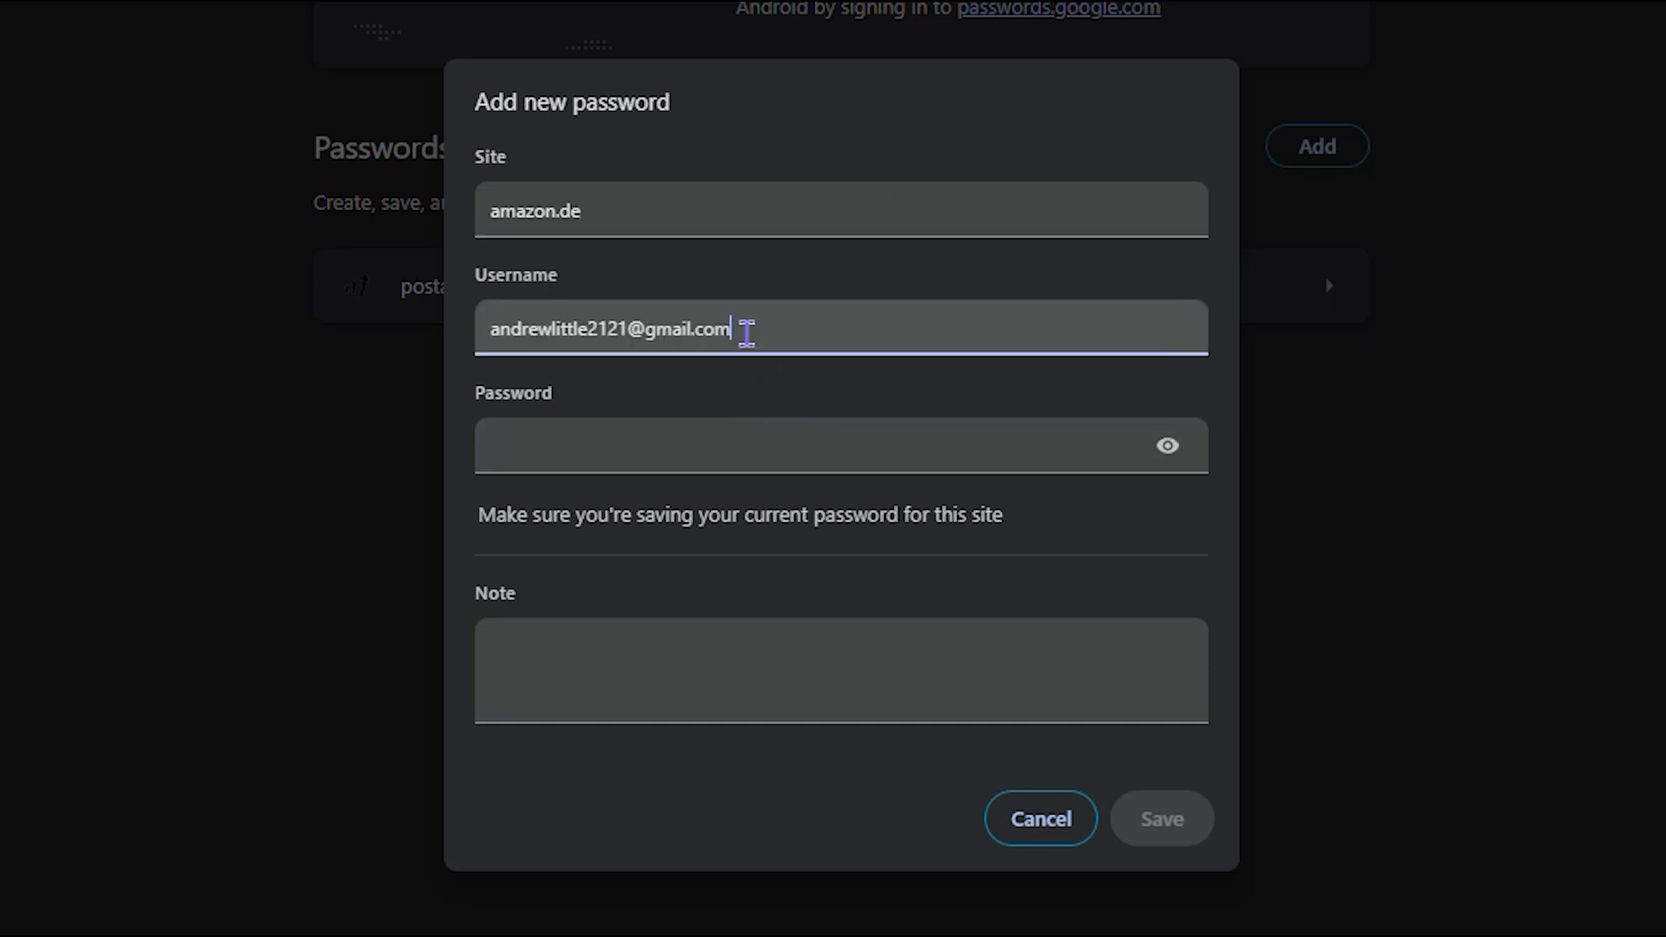
left_click(625, 453)
type("••")
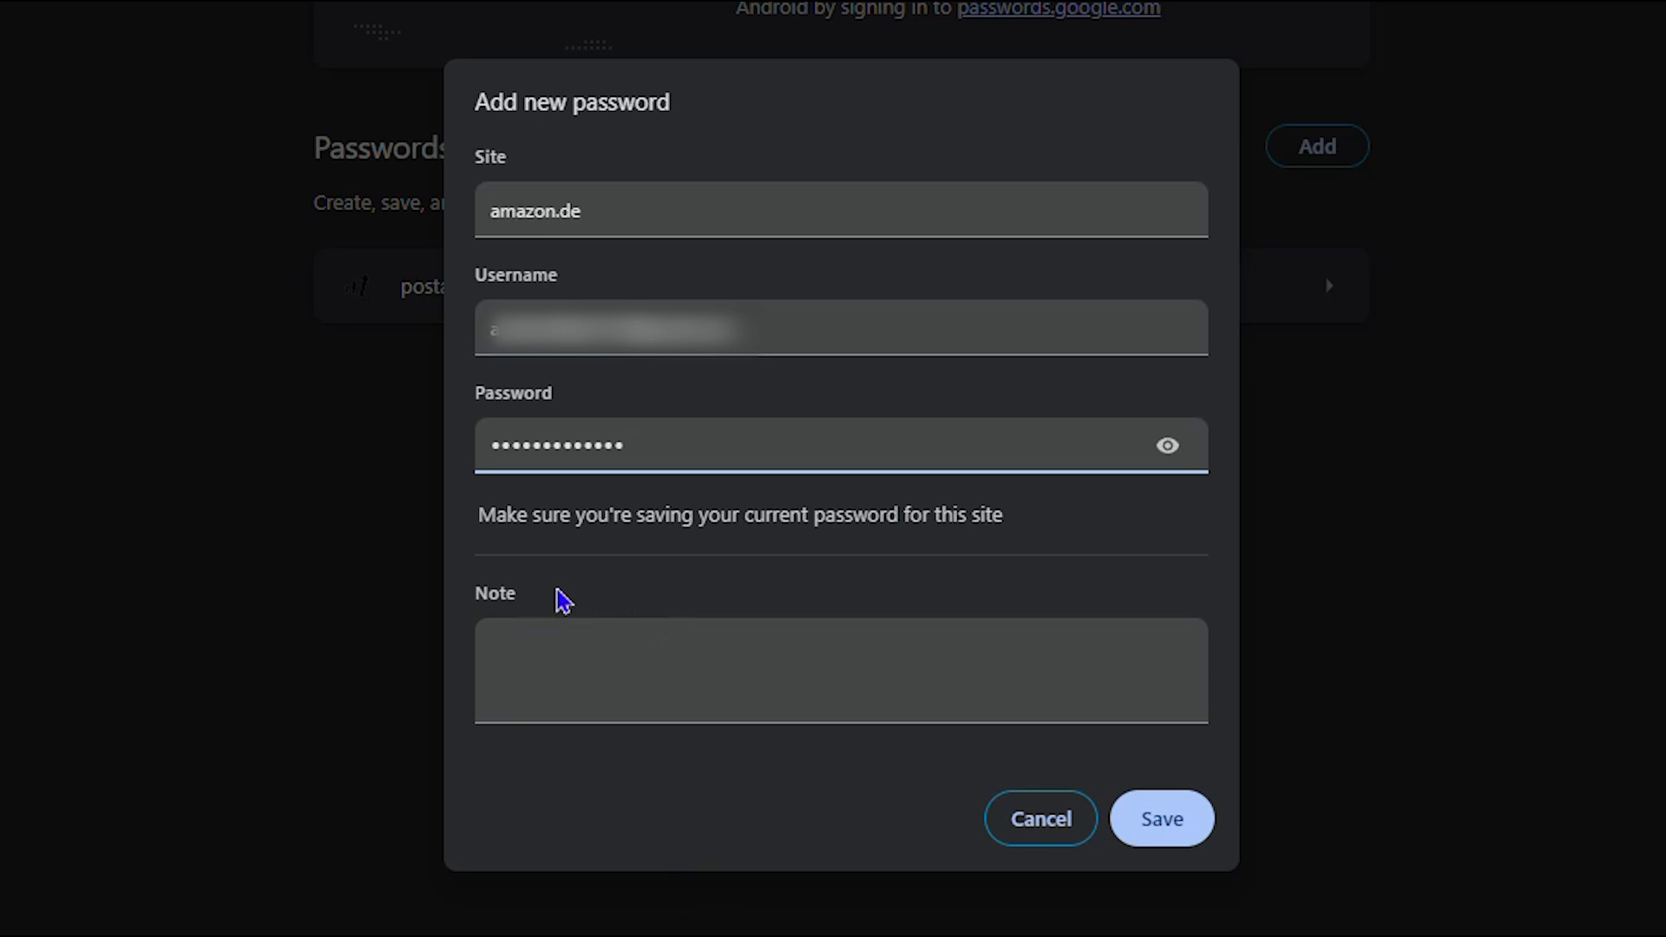
left_click(686, 641)
type("Amazon co")
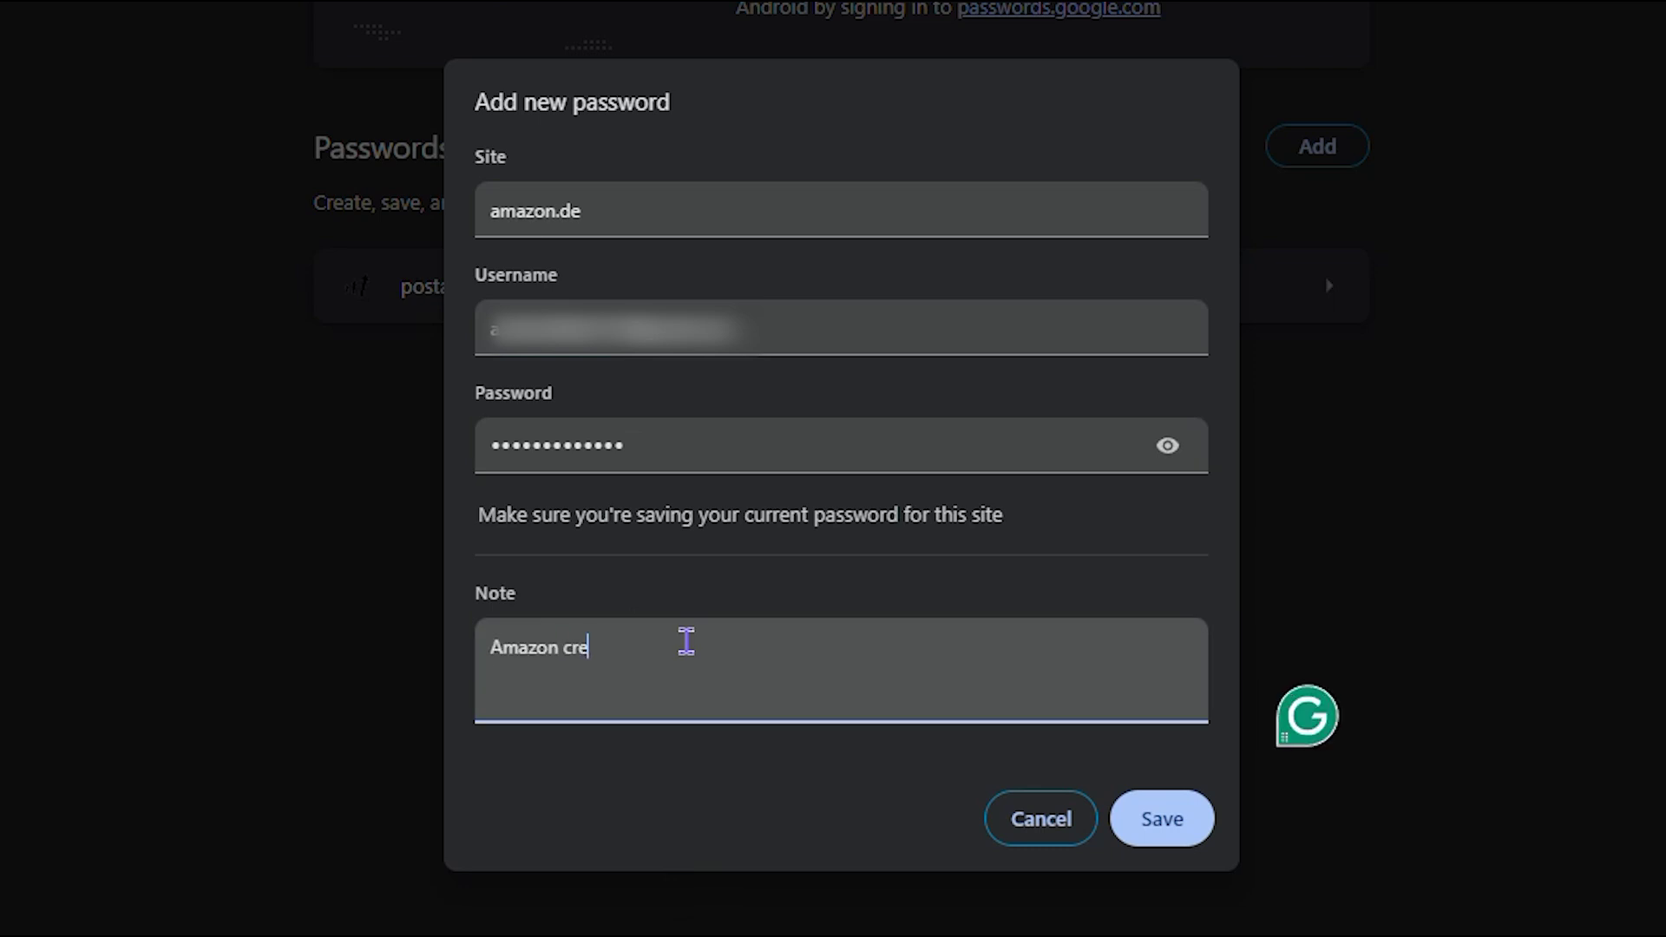
key("BackSpace")
key("BackSpace")
key("BackSpace")
left_click(1167, 824)
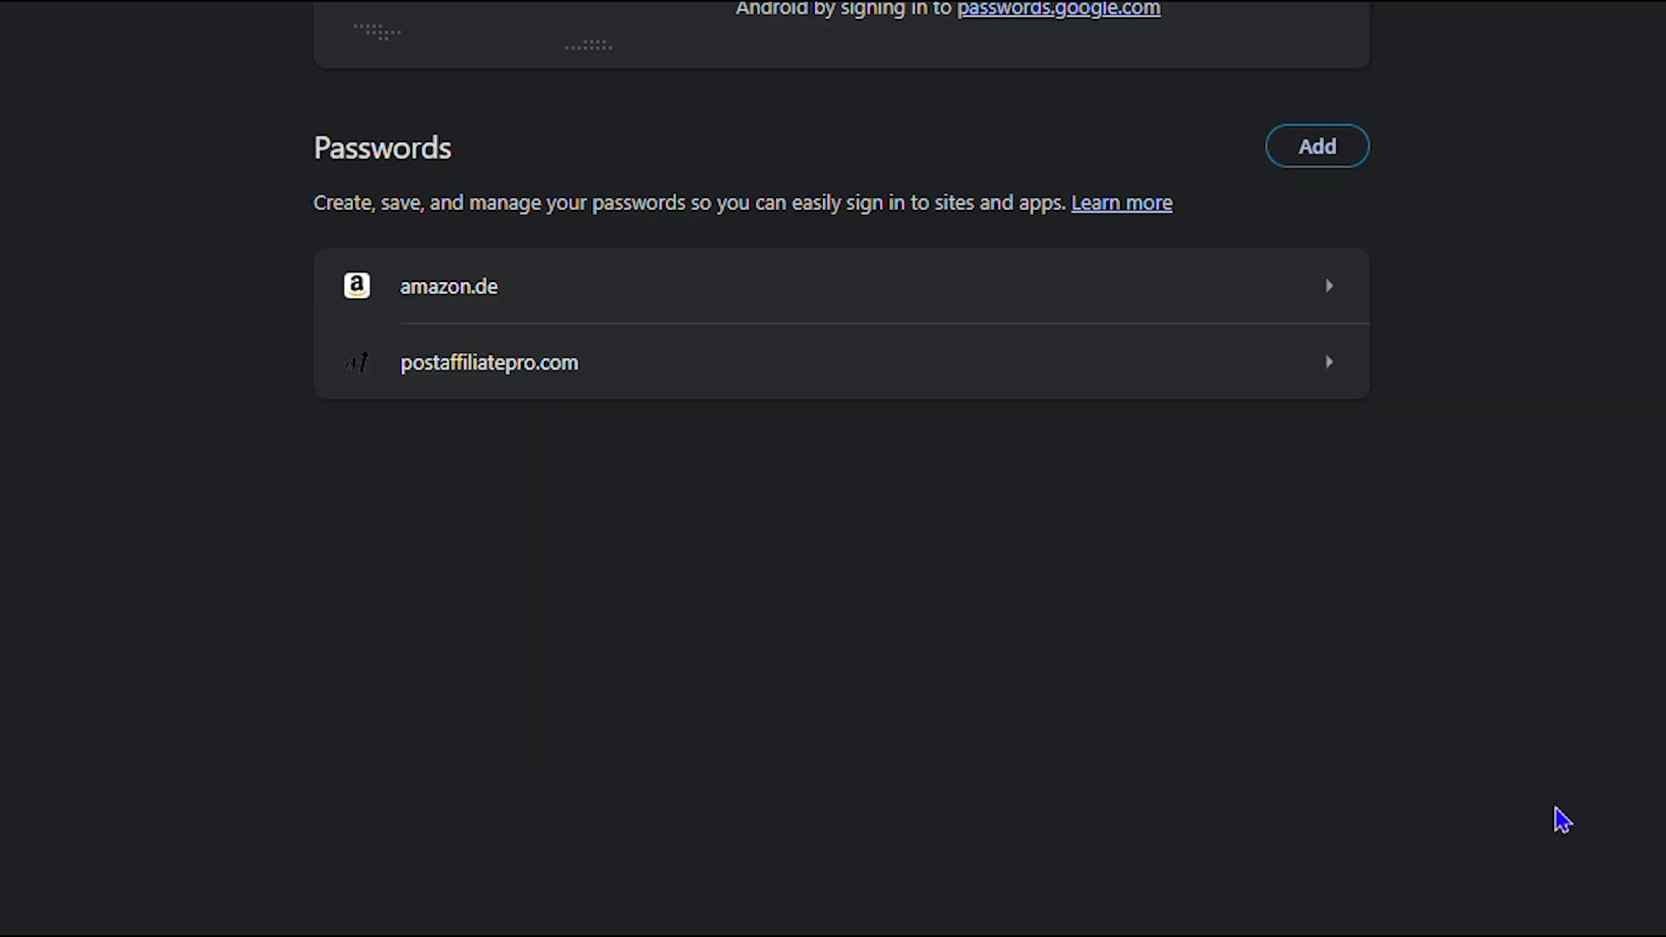
scroll(1562, 694, "up", 3)
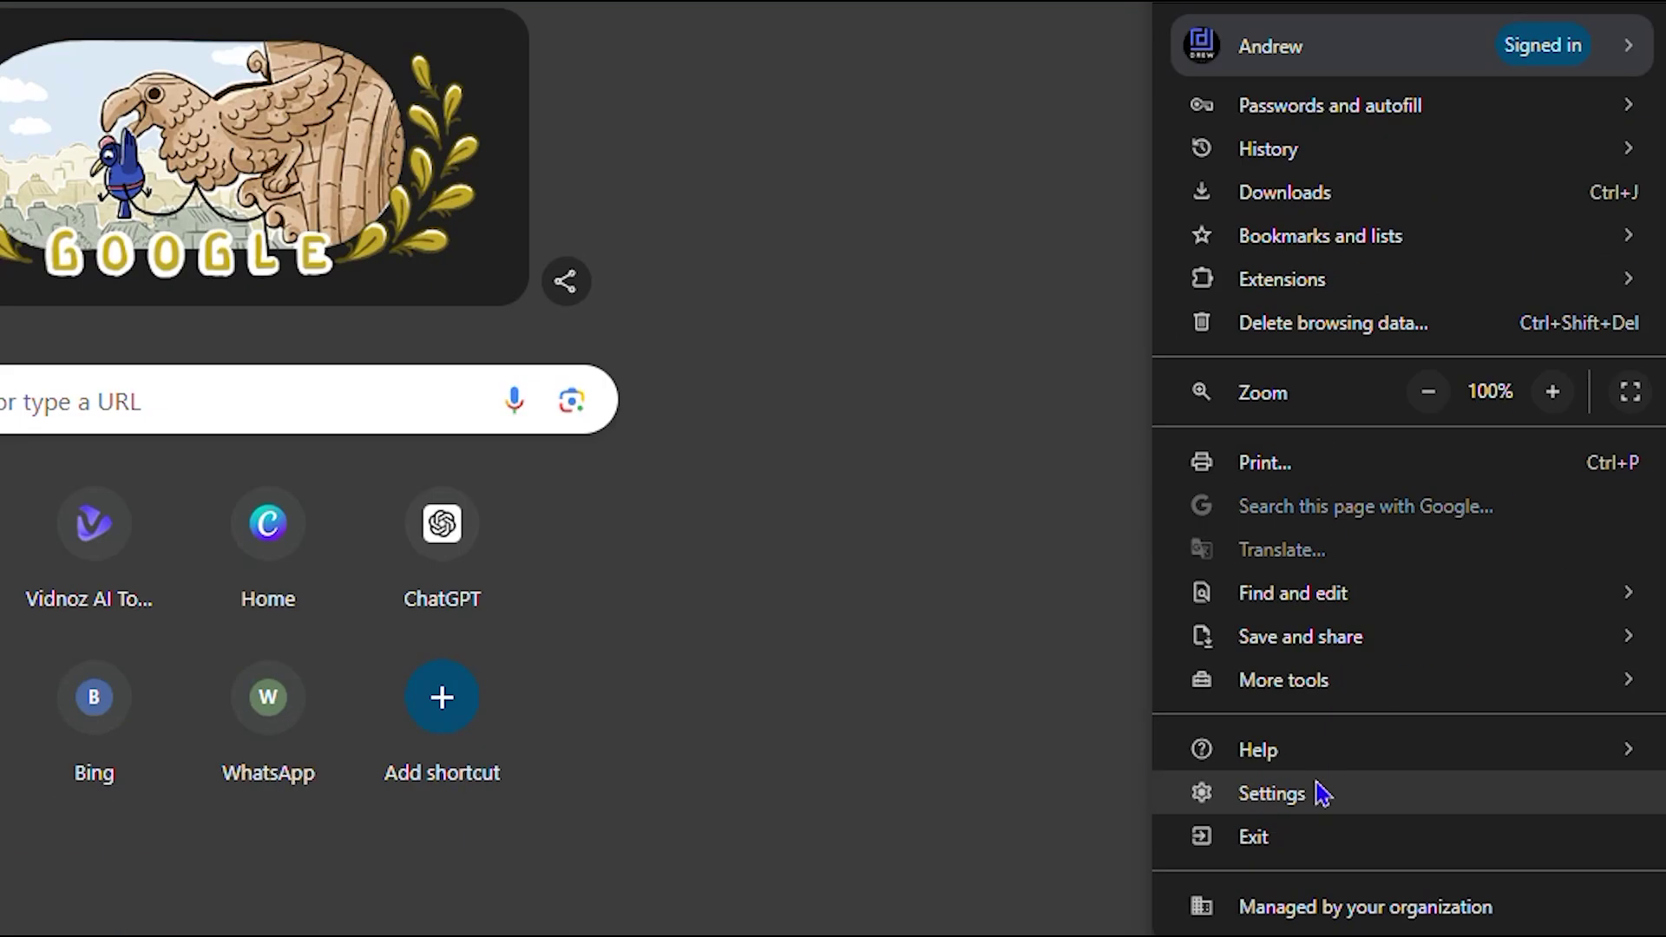
Step: Return to Google Password Manager via Settings > Autofill and passwords and open a blank Add form
left_click(1313, 793)
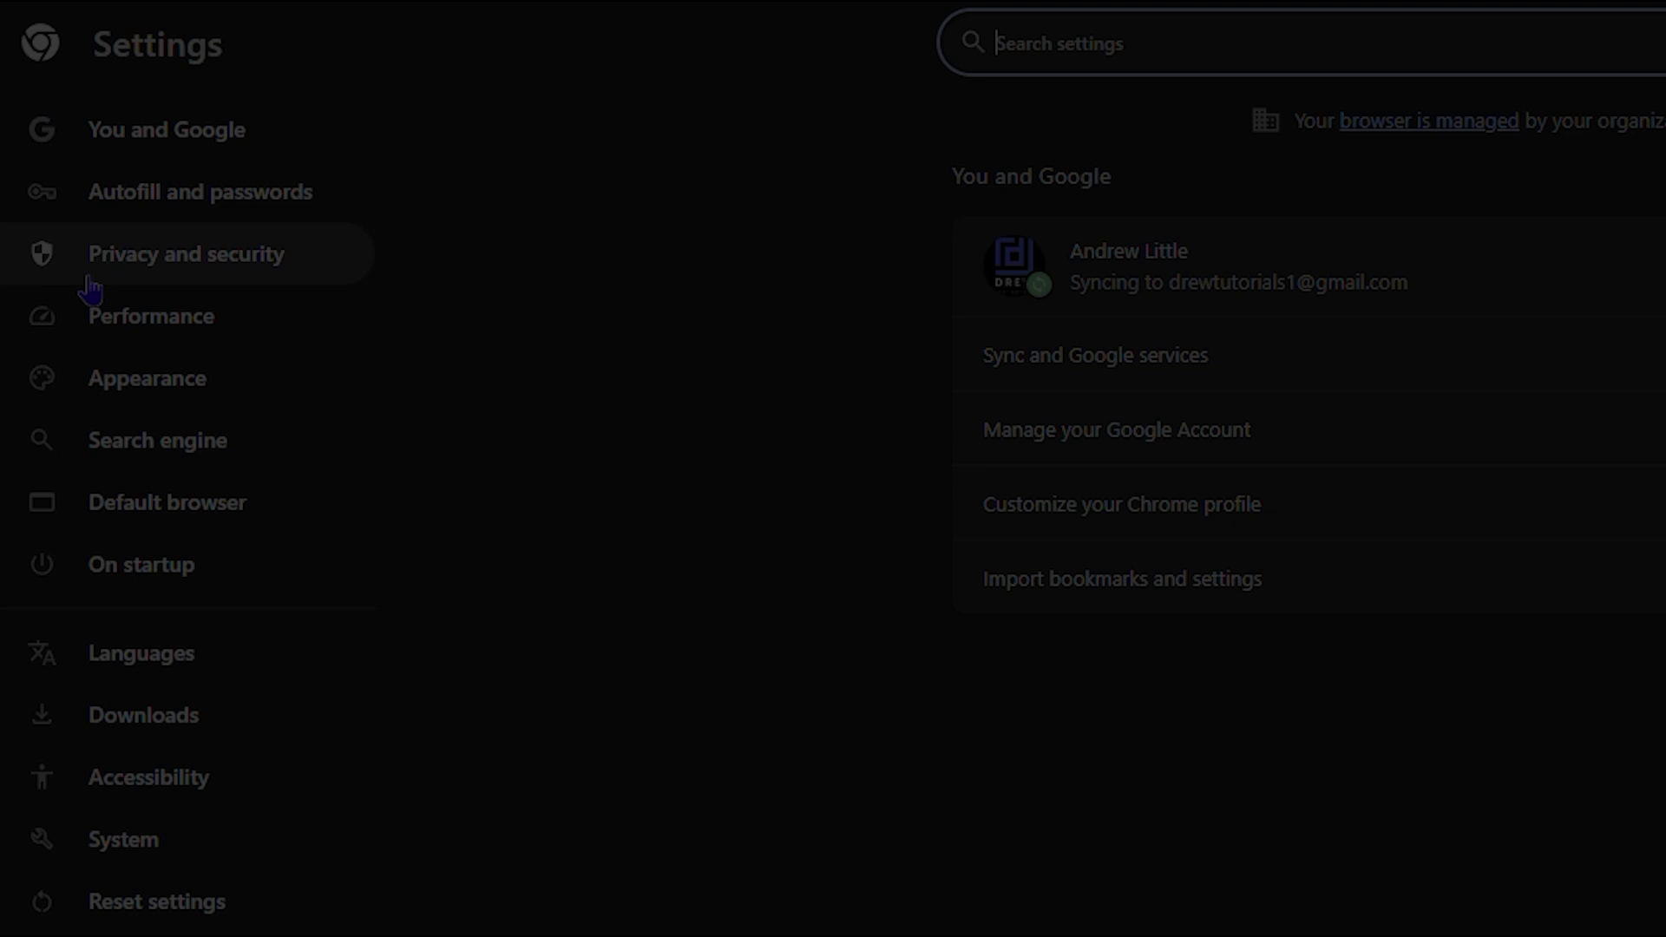
left_click(138, 208)
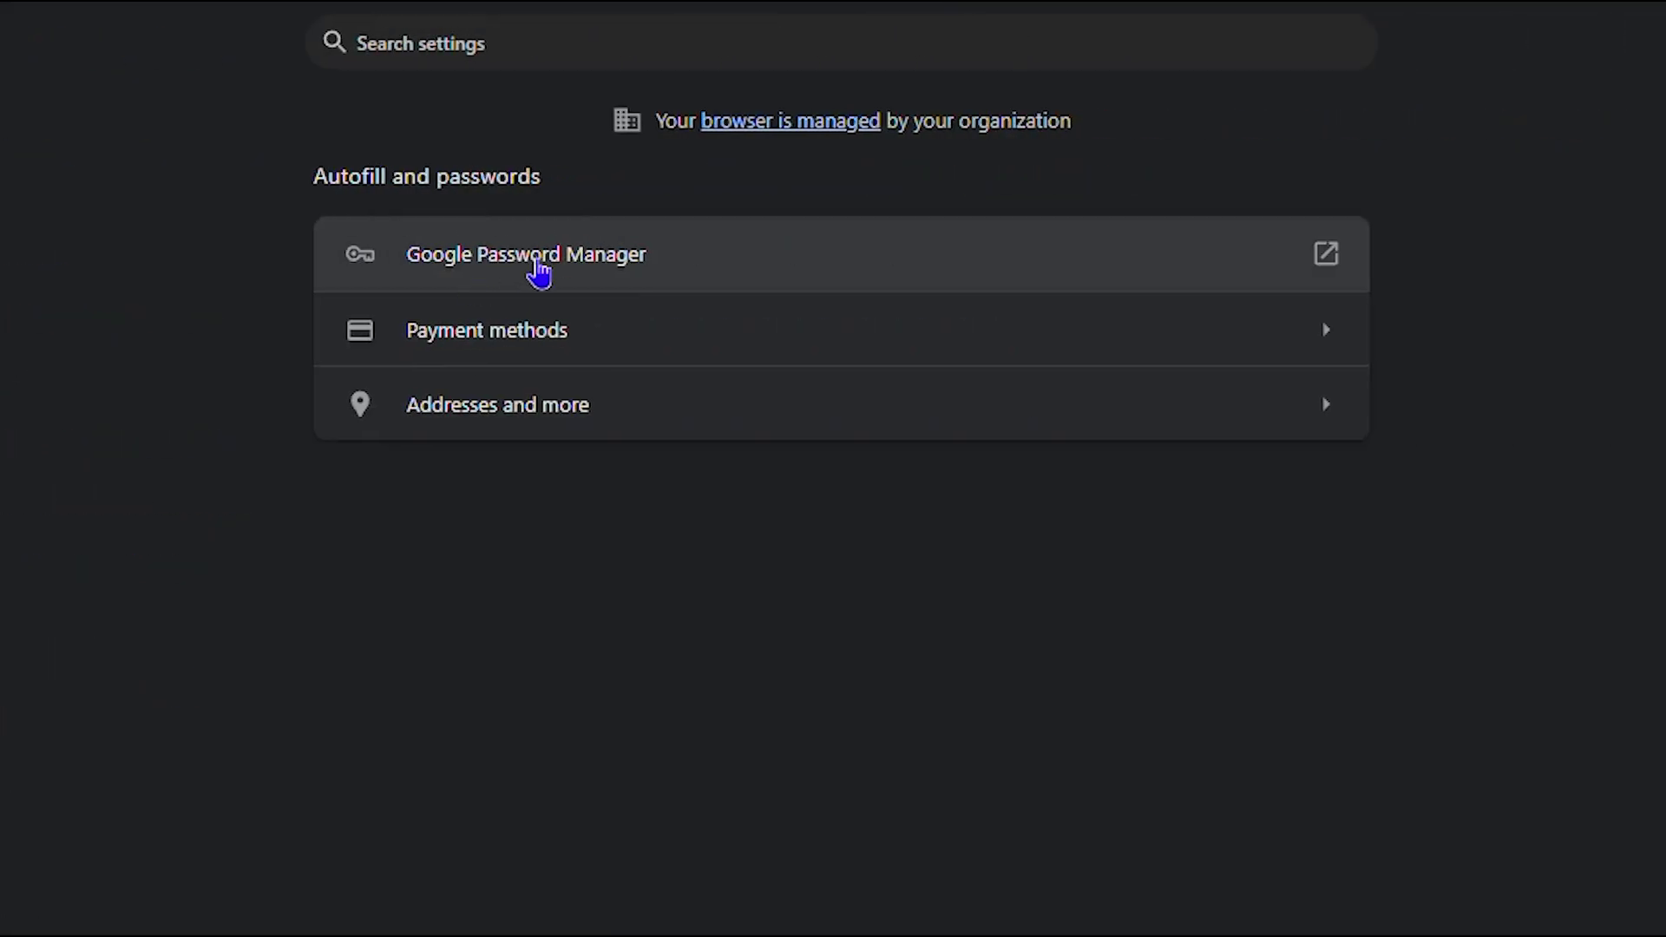
left_click(903, 257)
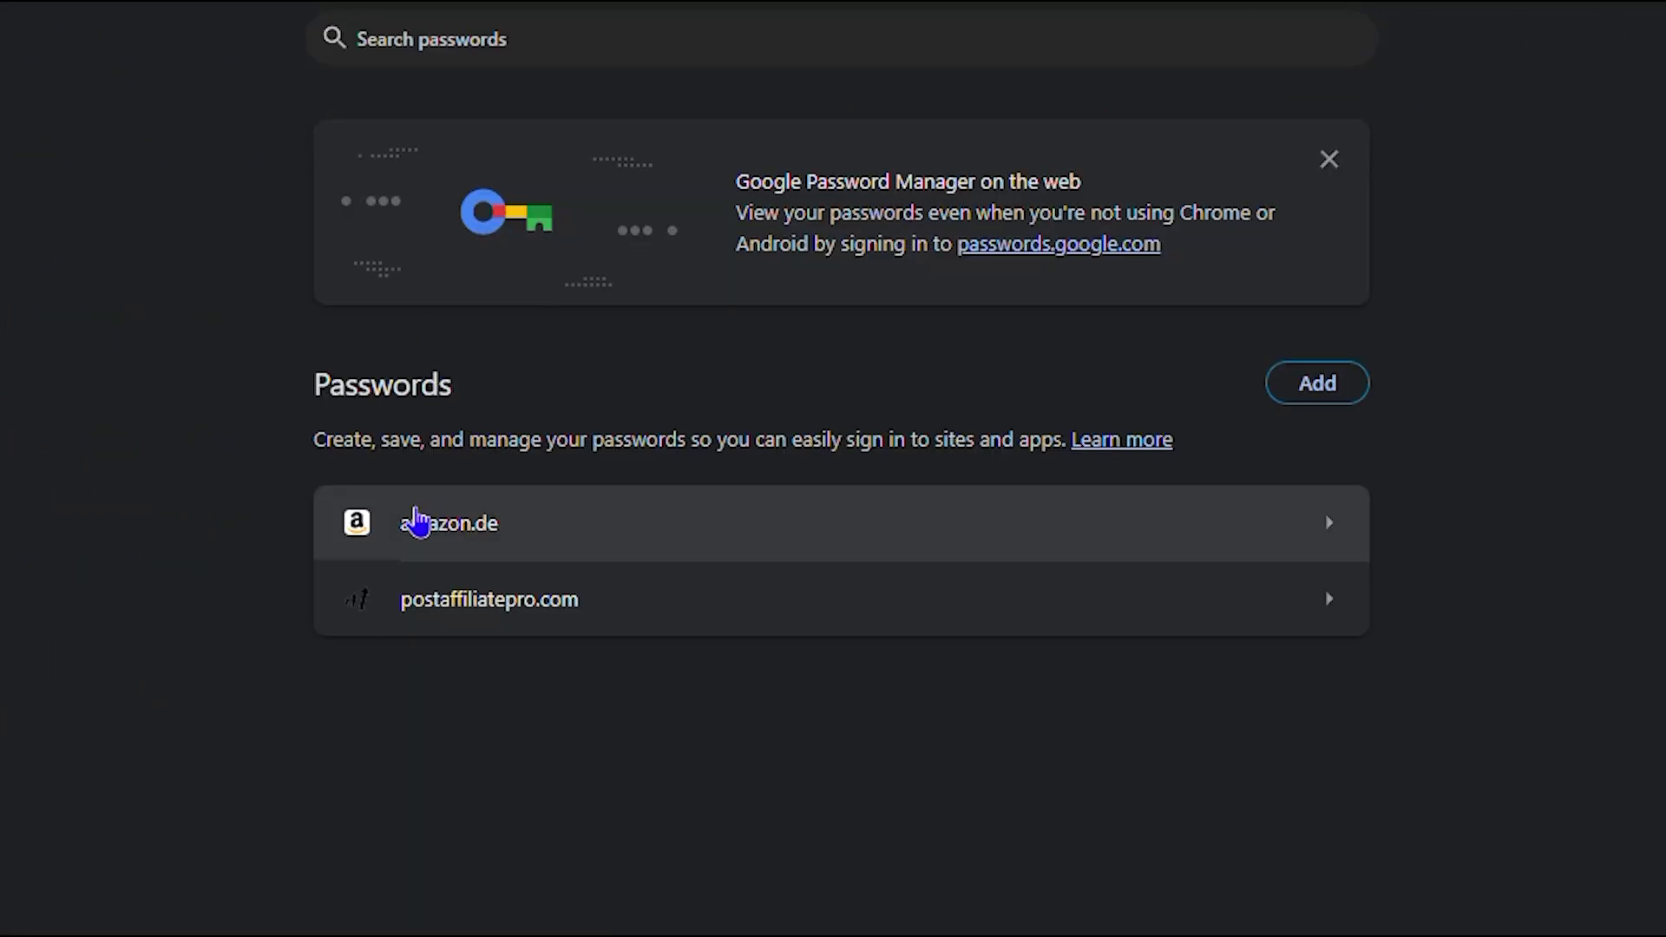
left_click(1345, 399)
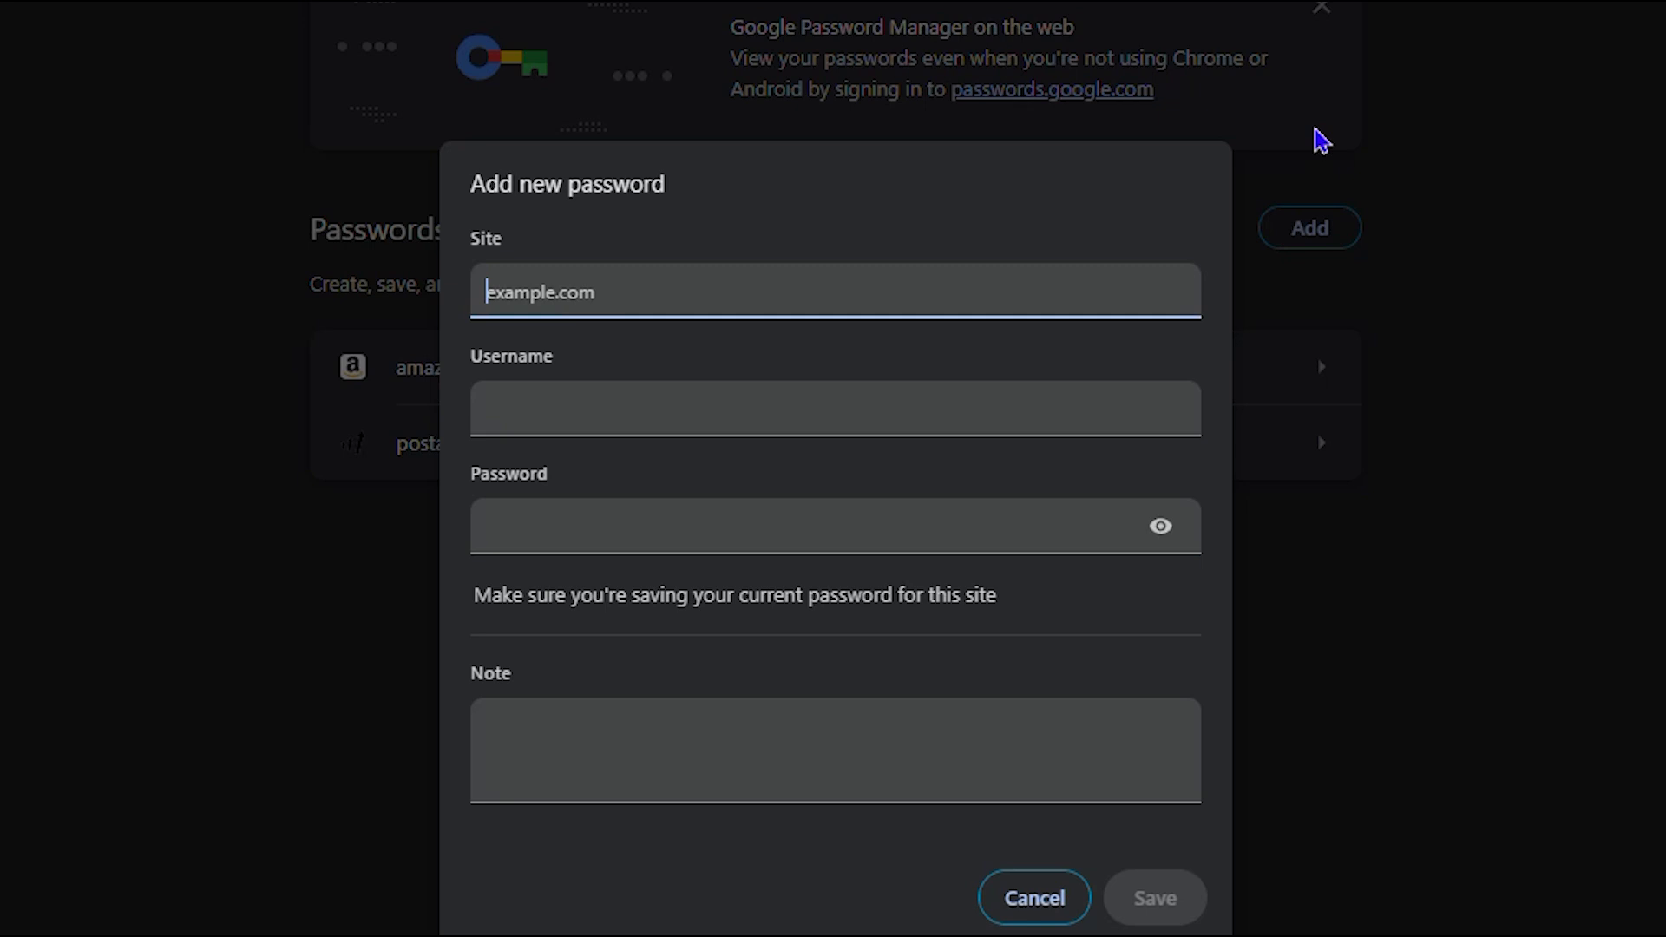